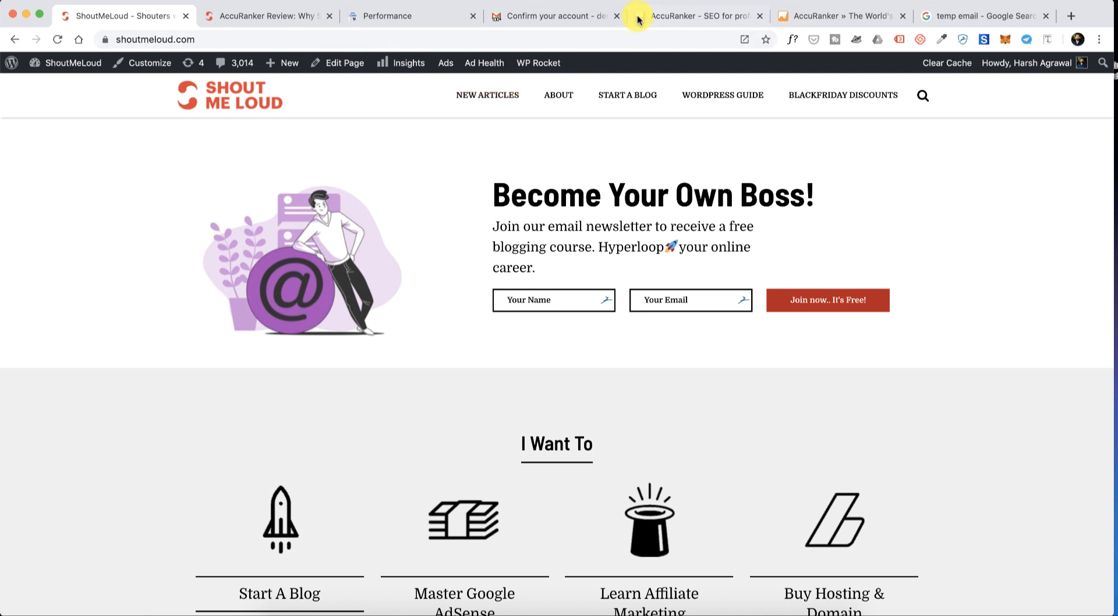
Open the AccuRanker homepage and look over its rank tracker introduction and 14-day free trial offer
click(789, 16)
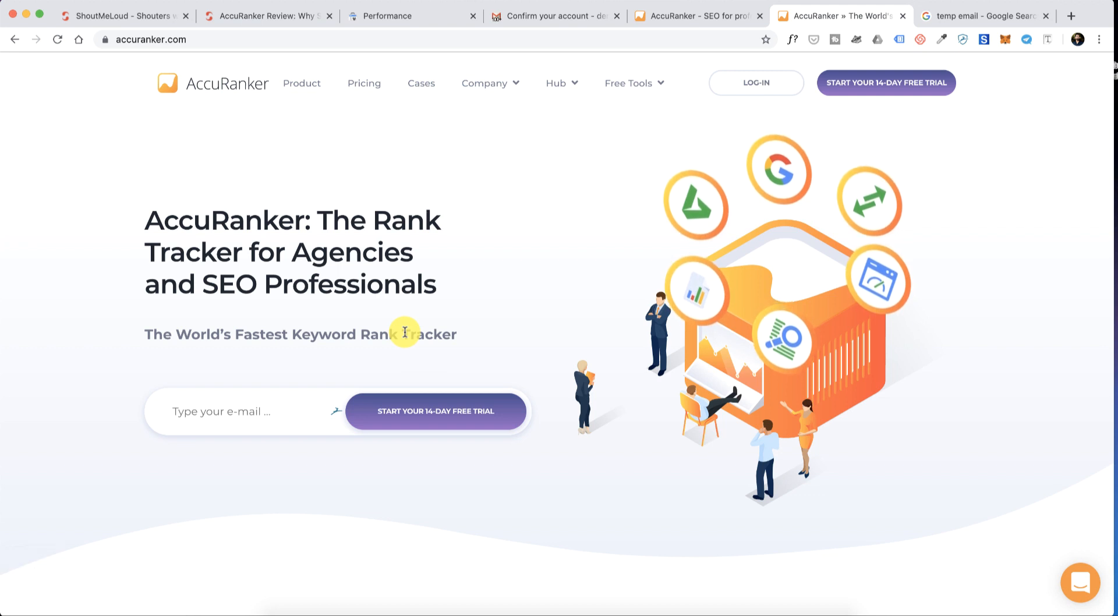
scroll(402, 332, down, 2)
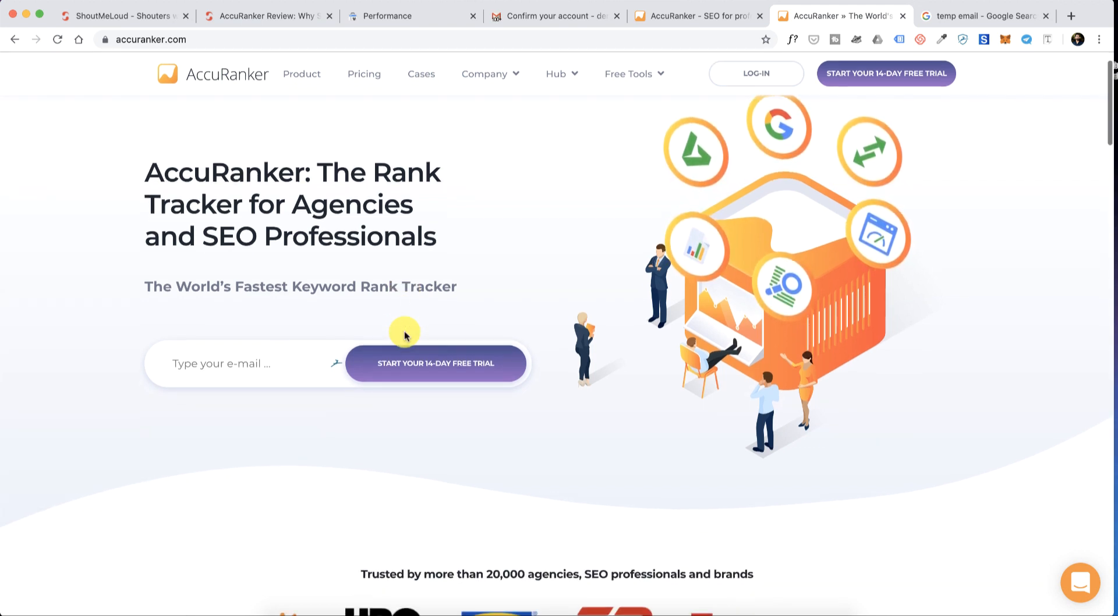
scroll(349, 332, up, 2)
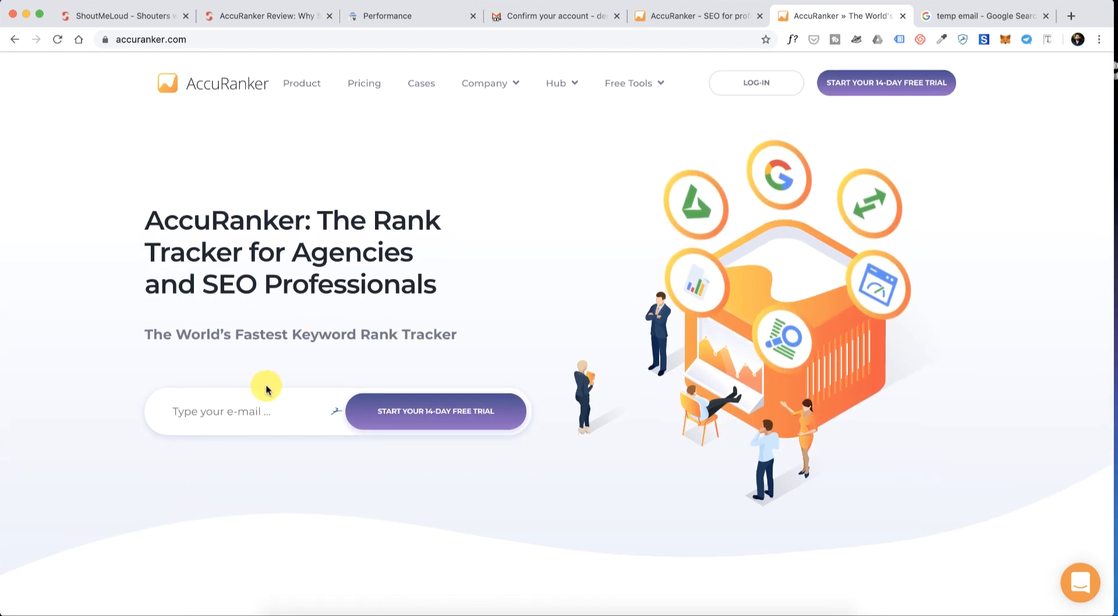
Confirm the new AccuRanker account from the confirmation e-mail in Gmail and continue to the registration form
click(582, 19)
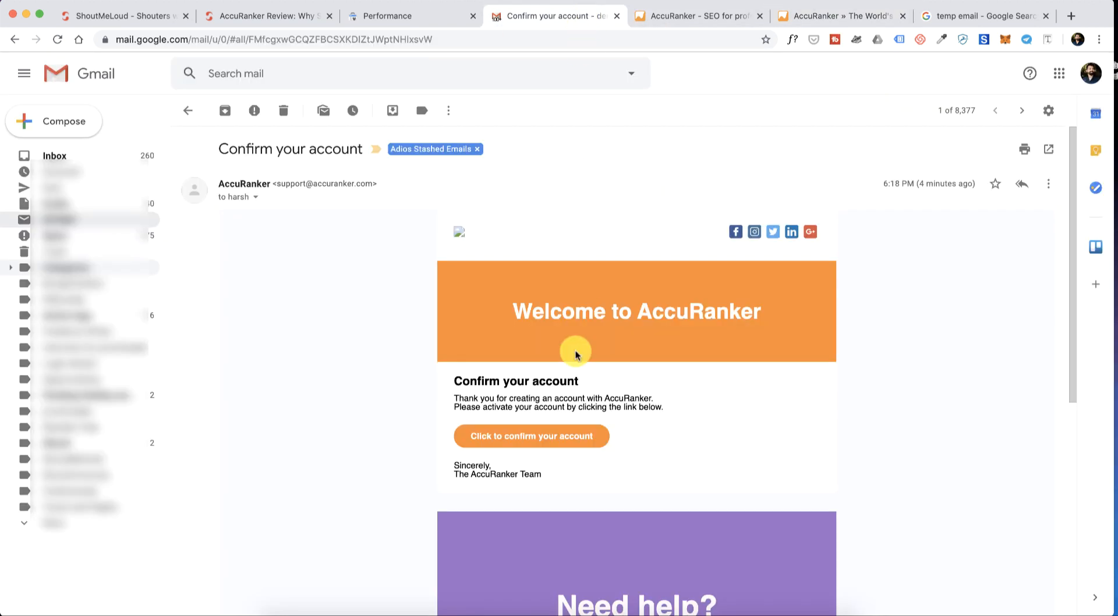
click(539, 440)
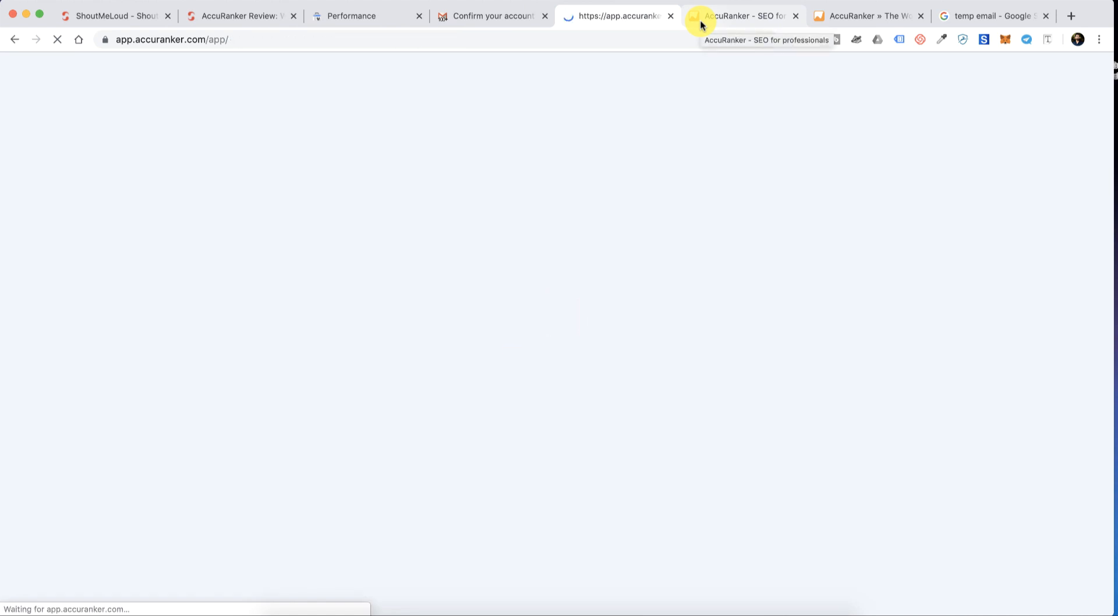
click(702, 24)
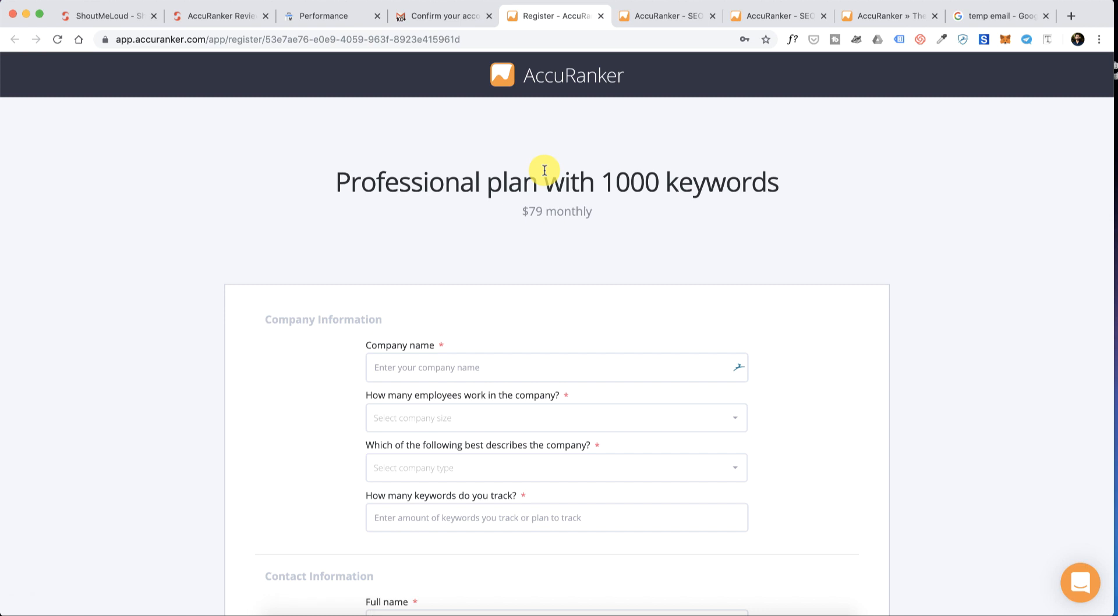
Go through the Professional plan registration form, from the company and contact details to the payment information
scroll(534, 253, down, 1)
right_click(535, 253)
click(521, 249)
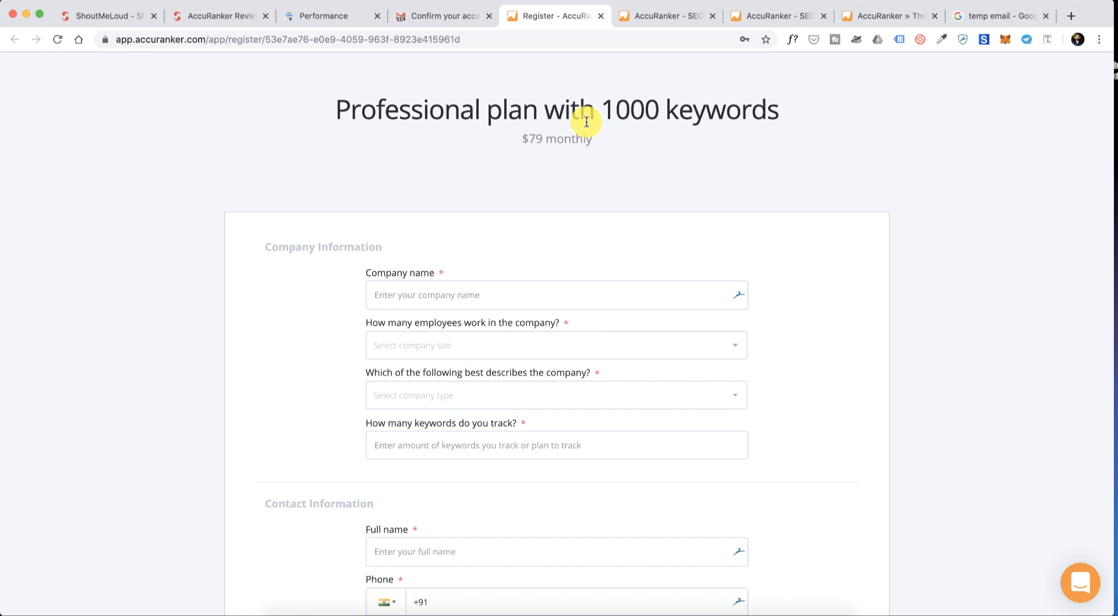
scroll(500, 233, down, 2)
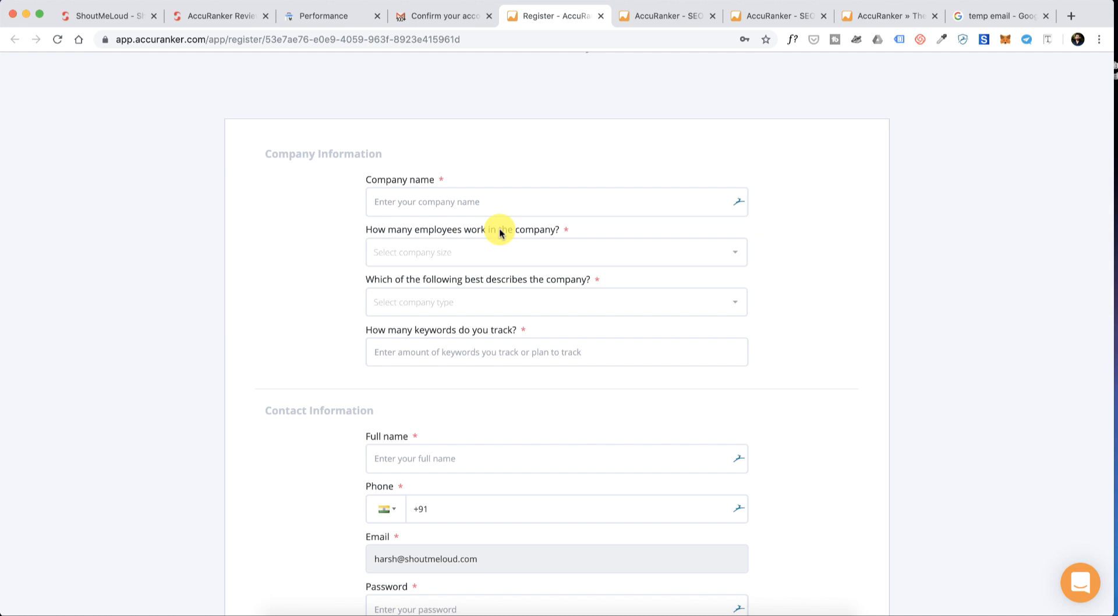
click(470, 205)
scroll(472, 206, down, 15)
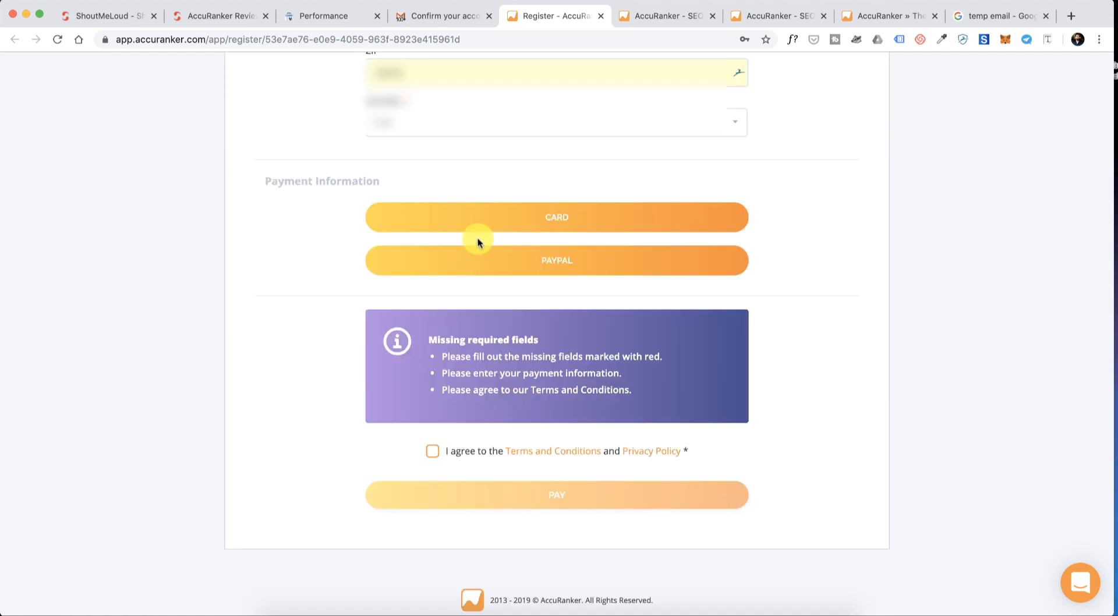
Choose PayPal as the payment method and submit the payment with the Terms and Conditions accepted
click(560, 260)
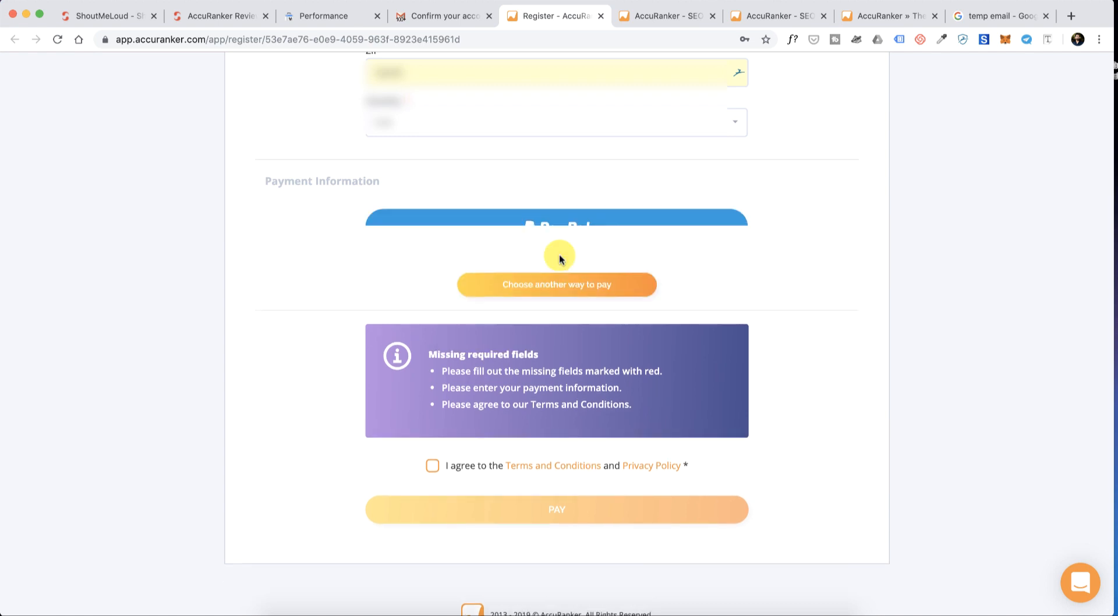
click(557, 499)
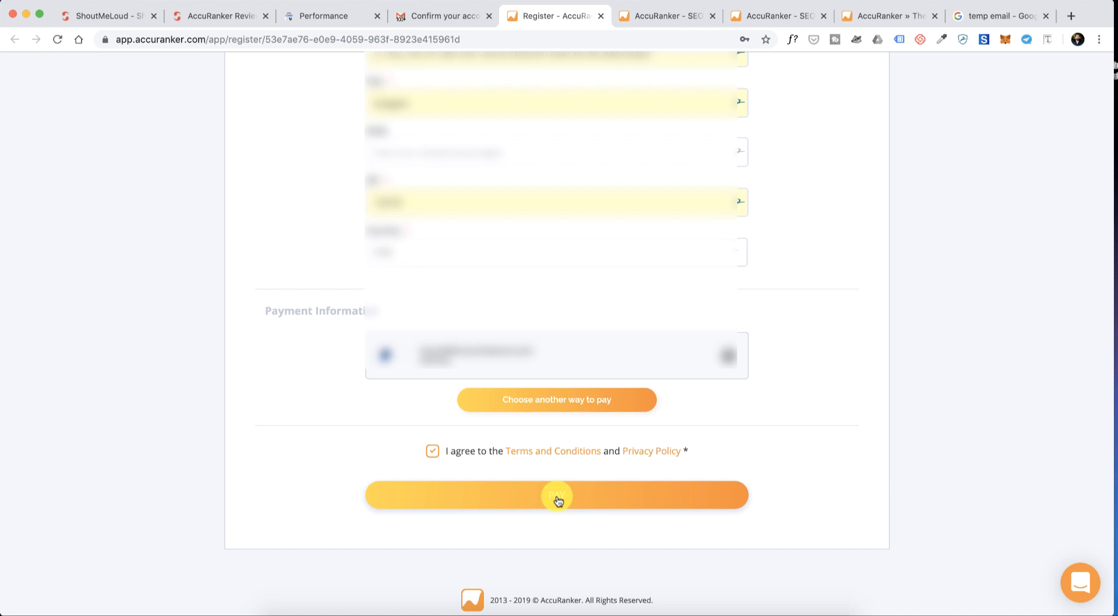
click(557, 500)
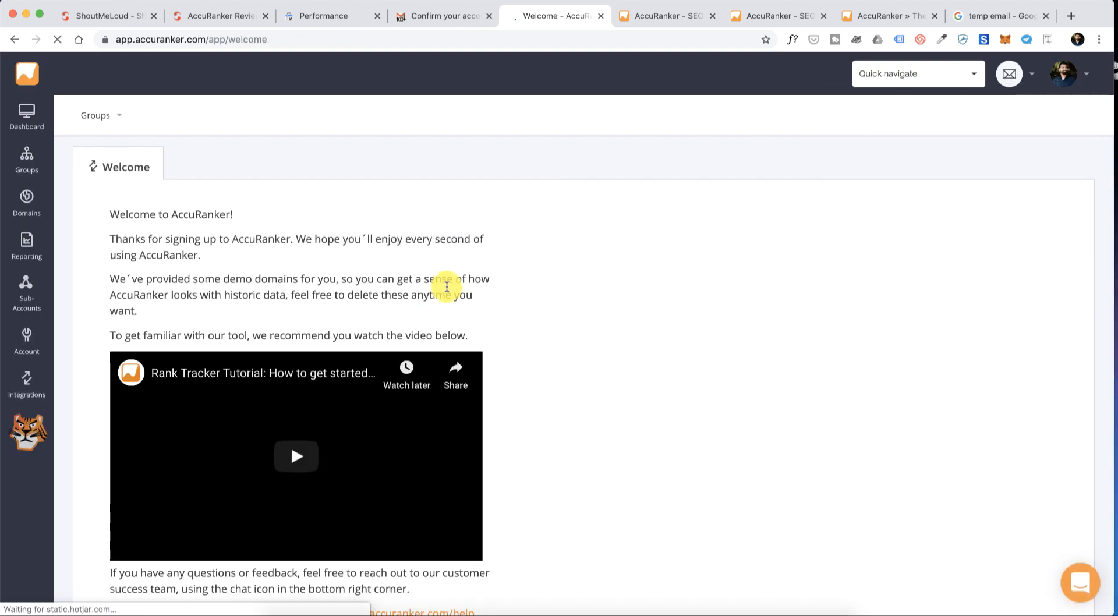
Review the welcome page, start adding a domain and enter Letstalkrelations as the domain name
scroll(434, 283, down, 8)
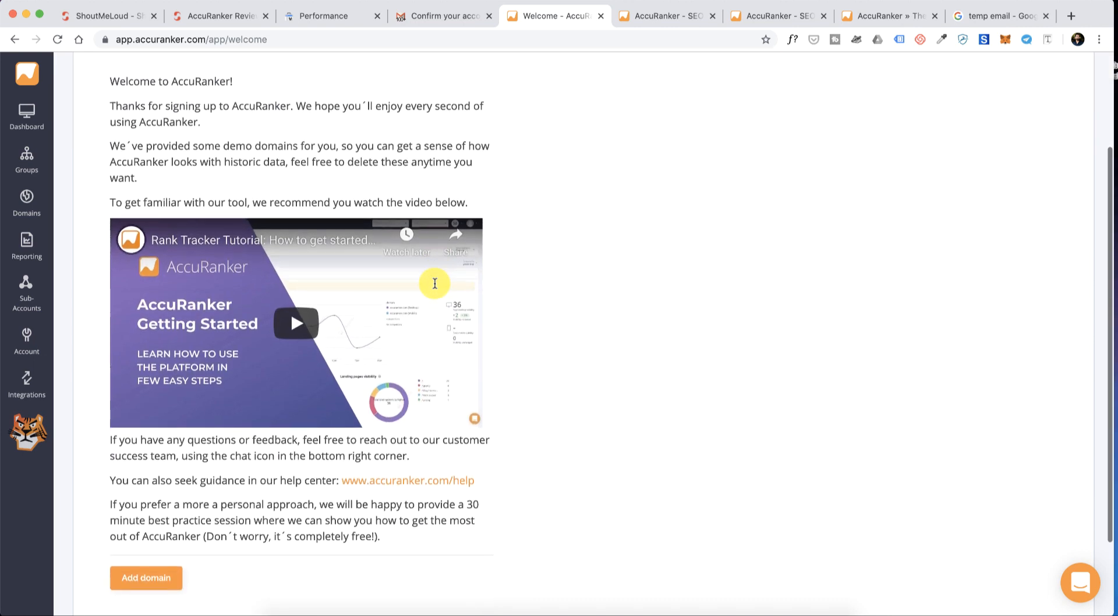
scroll(391, 253, up, 5)
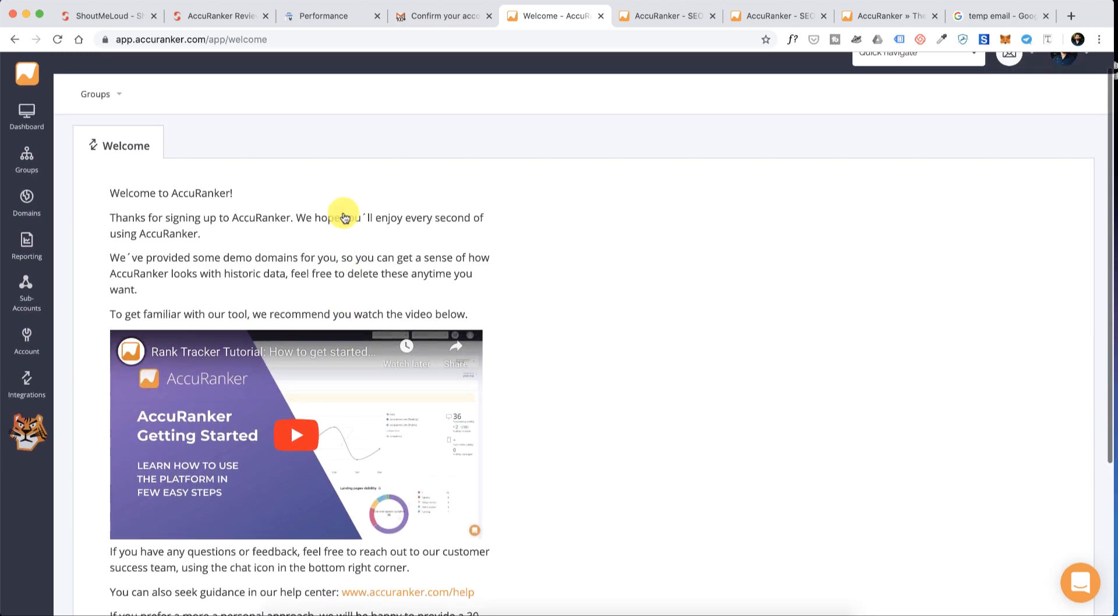
scroll(344, 217, down, 1)
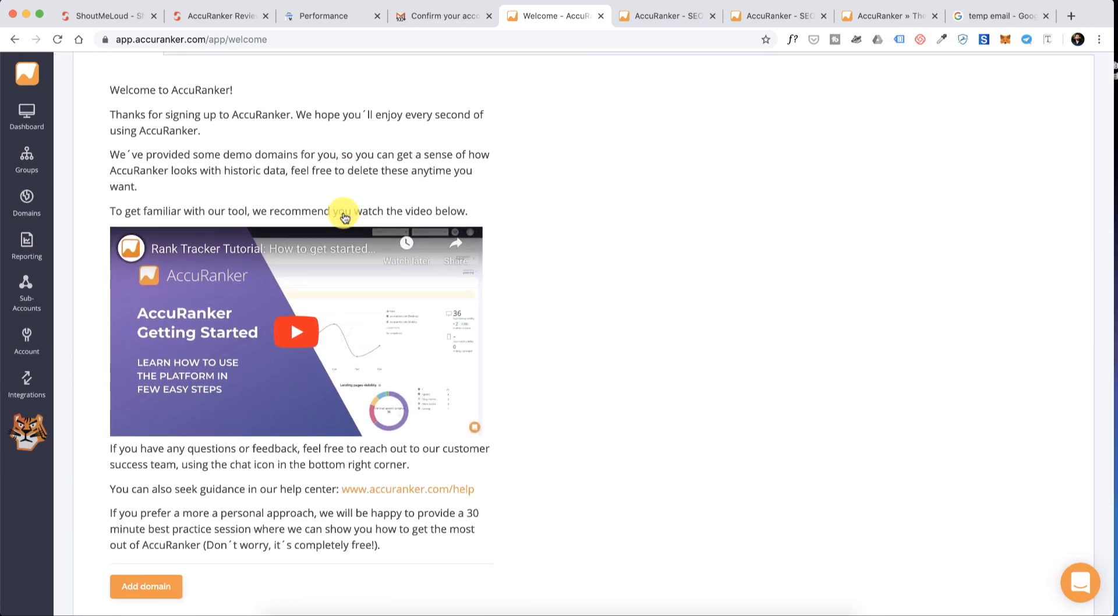
scroll(344, 217, down, 3)
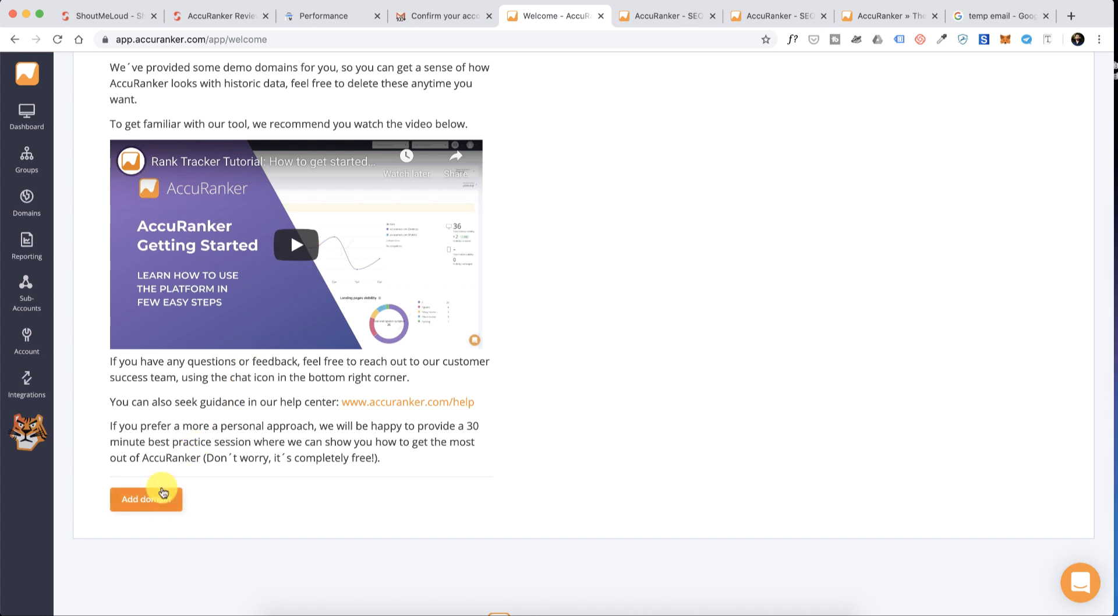
click(156, 506)
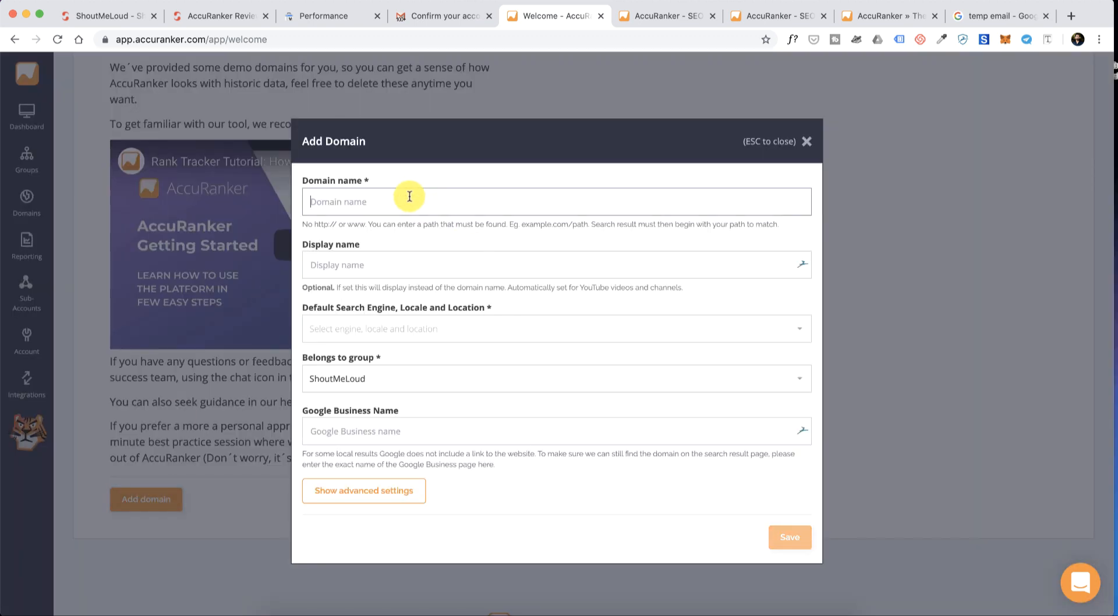
text(Sho)
key(BackSpace)
key(BackSpace)
key(BackSpace)
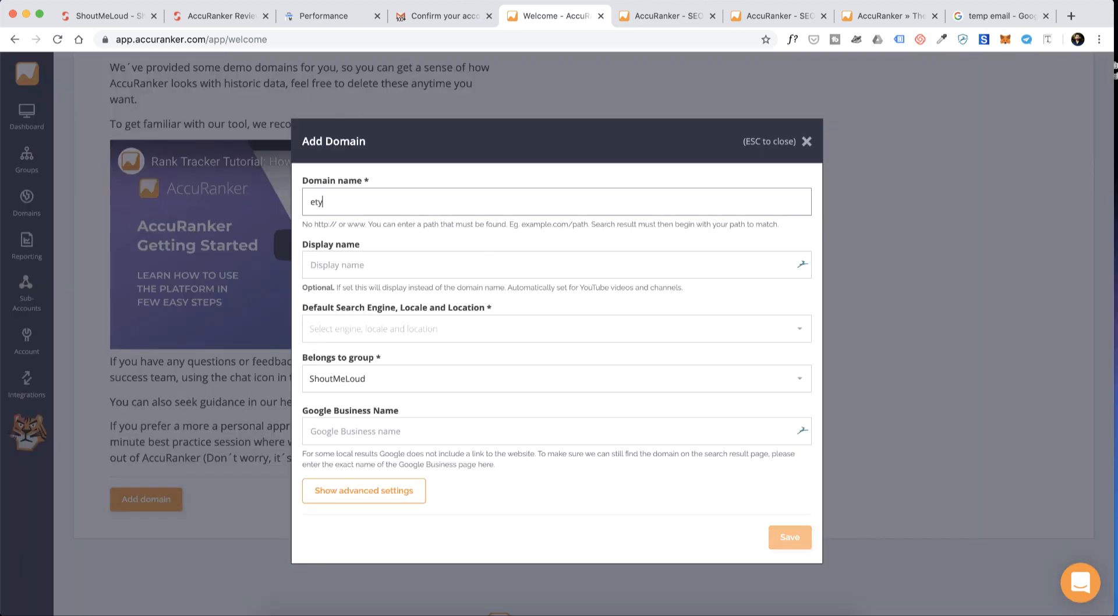
text(Letstalkrelations.com)
key(BackSpace)
key(BackSpace)
key(BackSpace)
key(BackSpace)
key(Tab)
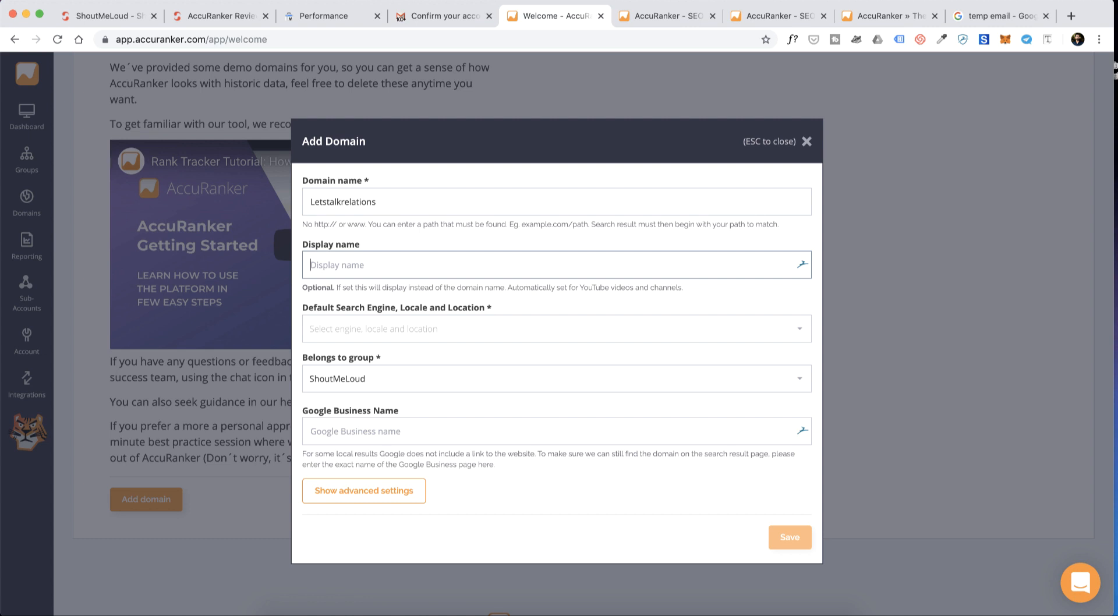
Copy Letstalkrelations into the display name and complete the domain name as Letstalkrelations.com
double_click(412, 201)
key(ctrl+c)
click(446, 268)
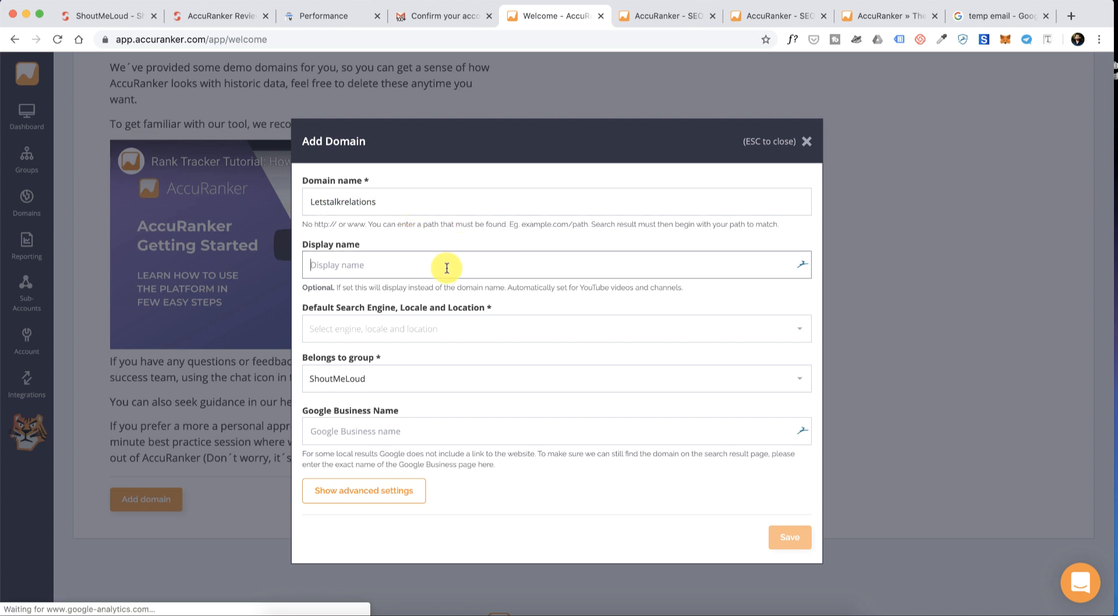
key(ctrl+v)
click(412, 200)
text(.com)
Choose United States - English as the default locale, with Google on desktop and mobile
click(381, 339)
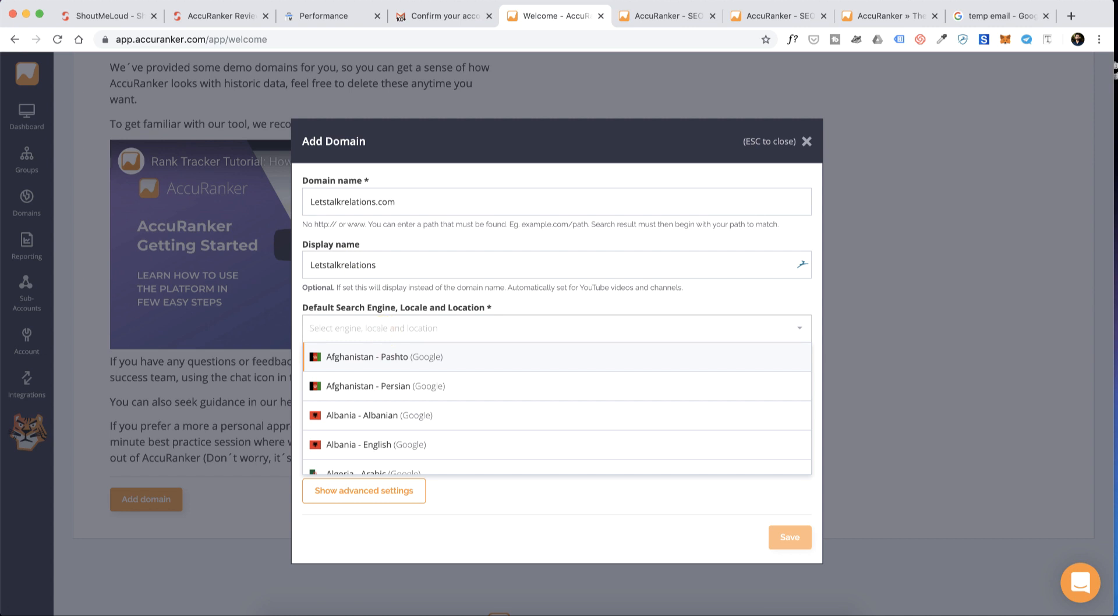
text(united)
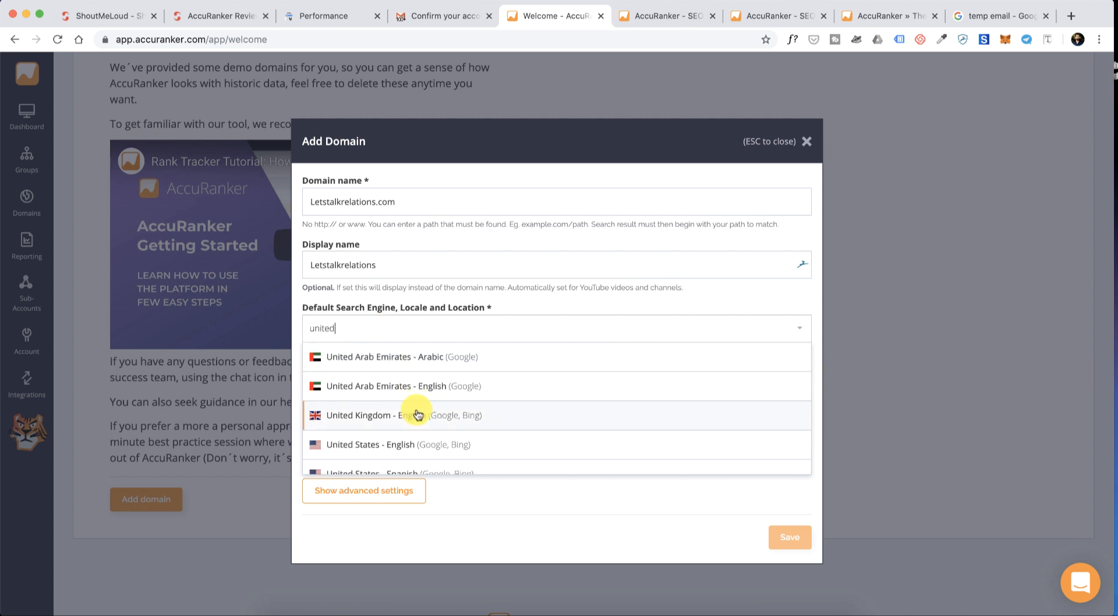
click(400, 445)
click(721, 202)
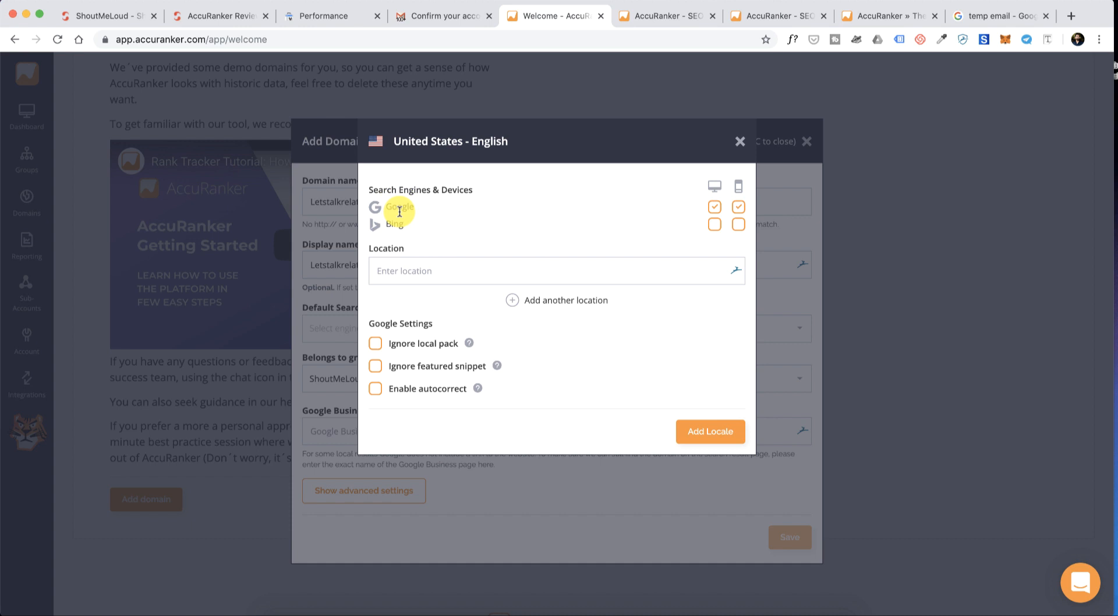
Set New York, NY, USA and Vegas, NV, USA as the two locations of the locale
click(428, 269)
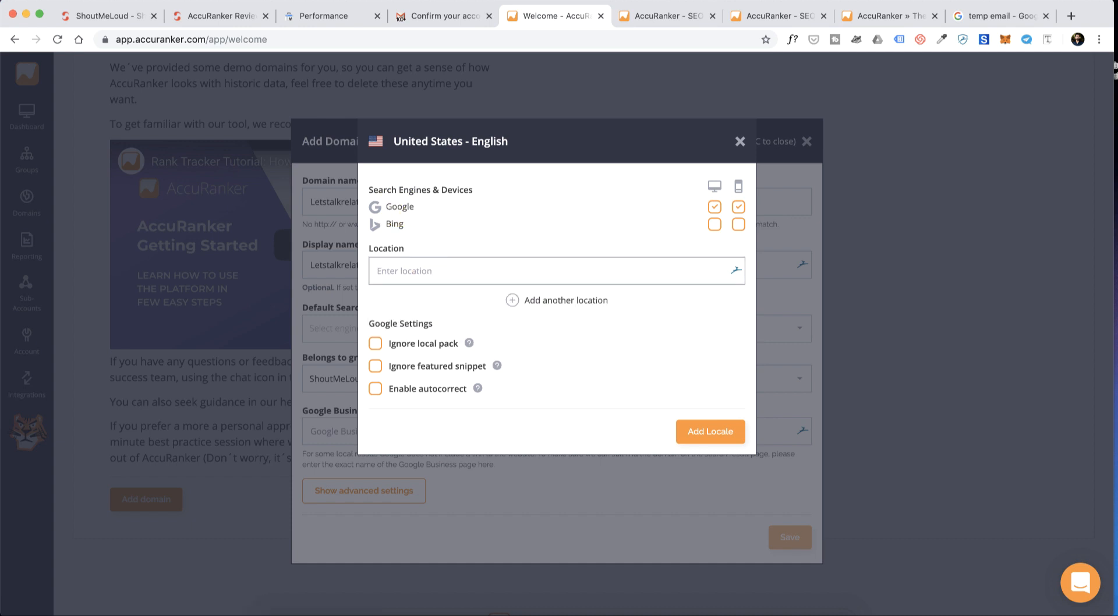
text(New)
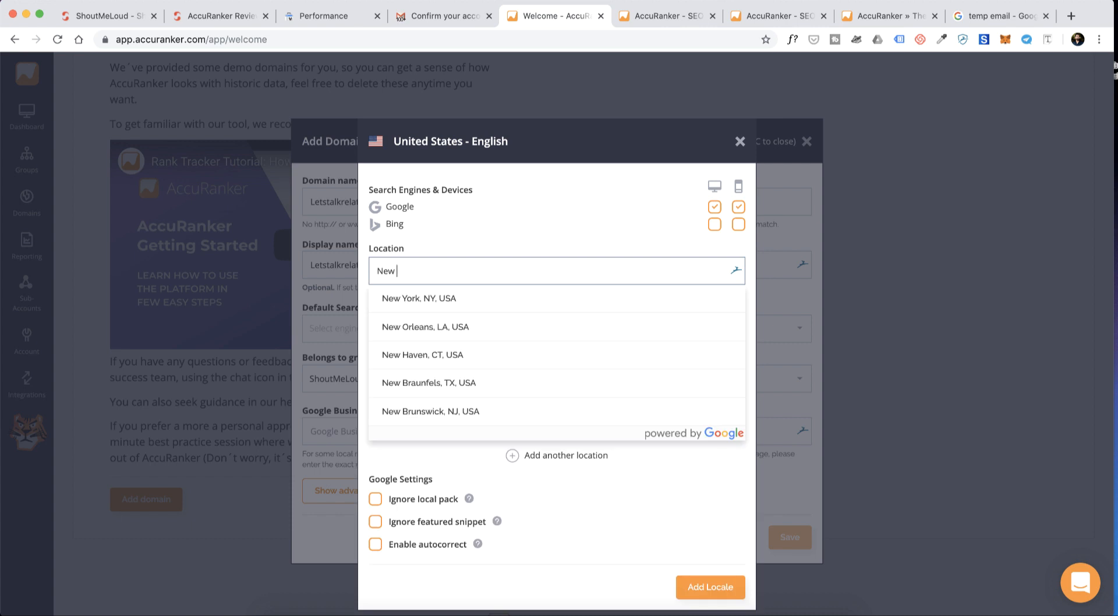
click(441, 300)
click(534, 300)
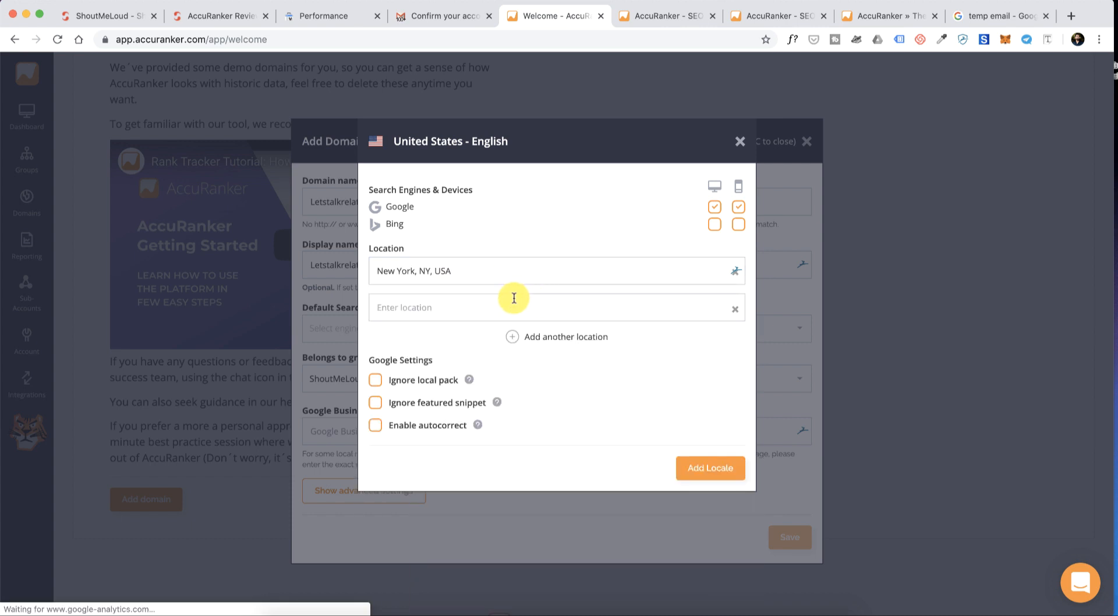
click(443, 305)
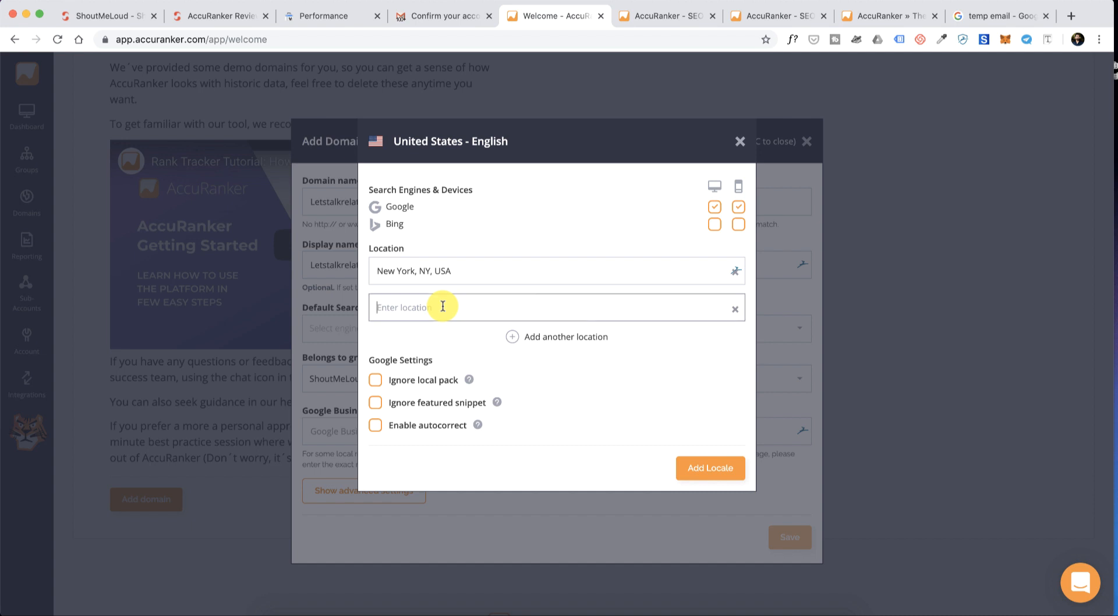
text(vegas)
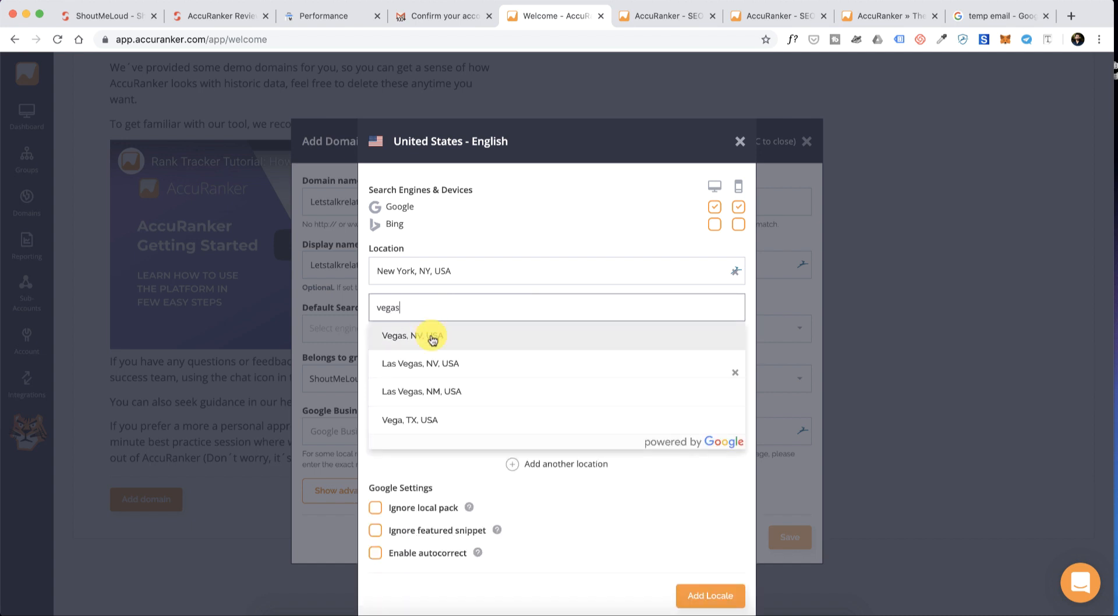
click(433, 342)
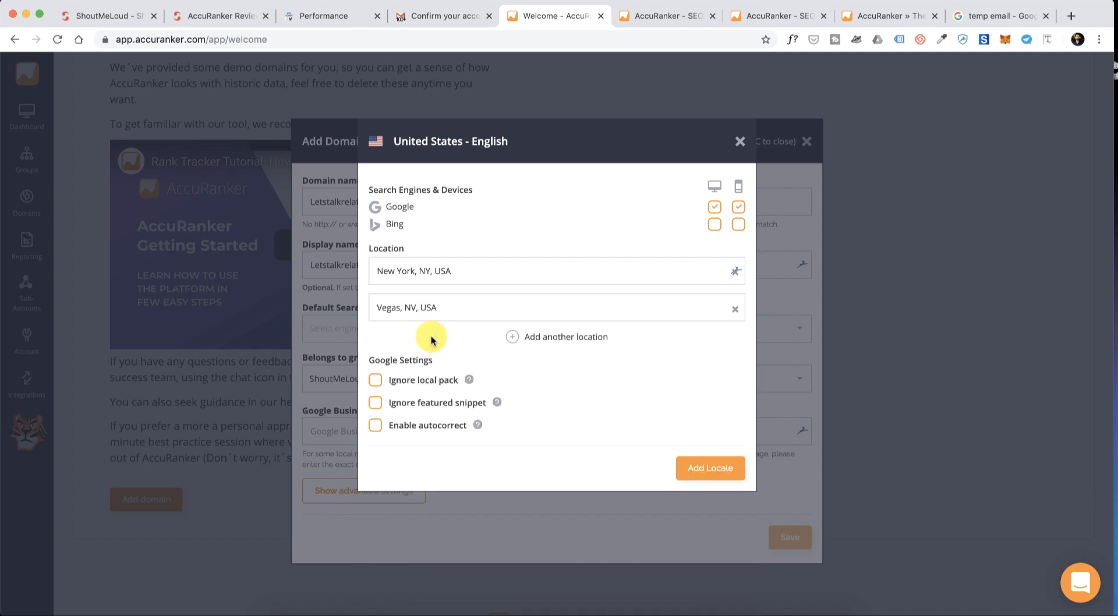
Add the configured United States locale to the domain and save the new domain
click(368, 382)
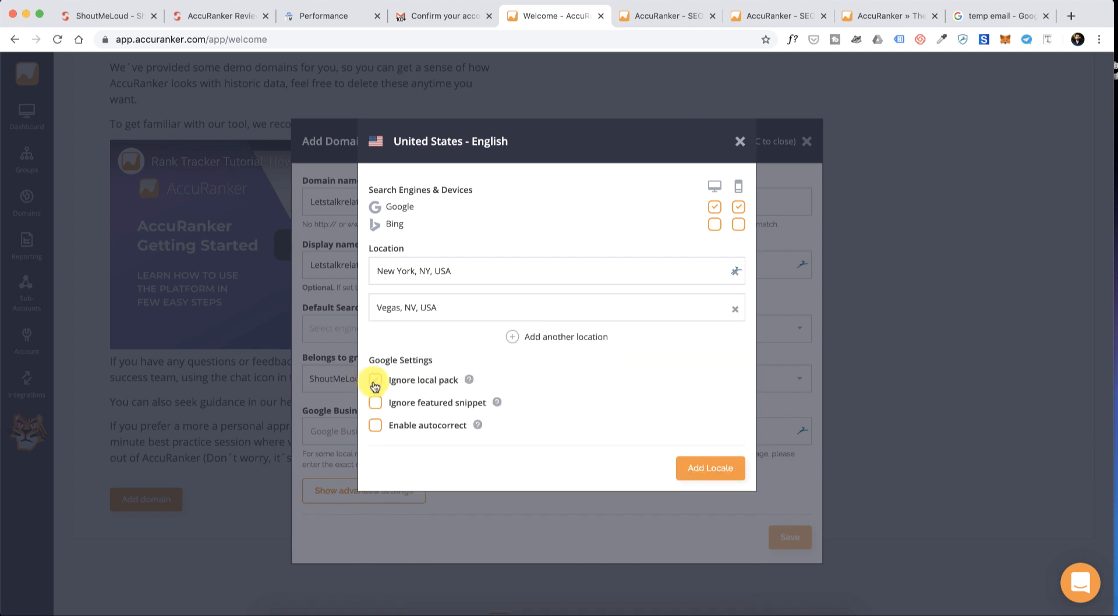
click(731, 470)
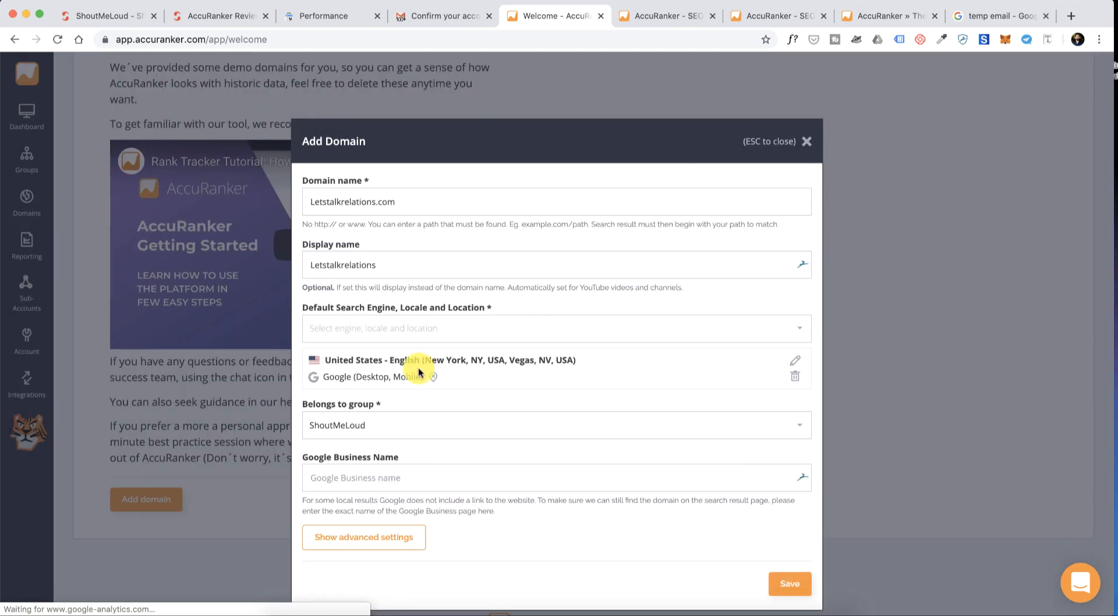
click(781, 583)
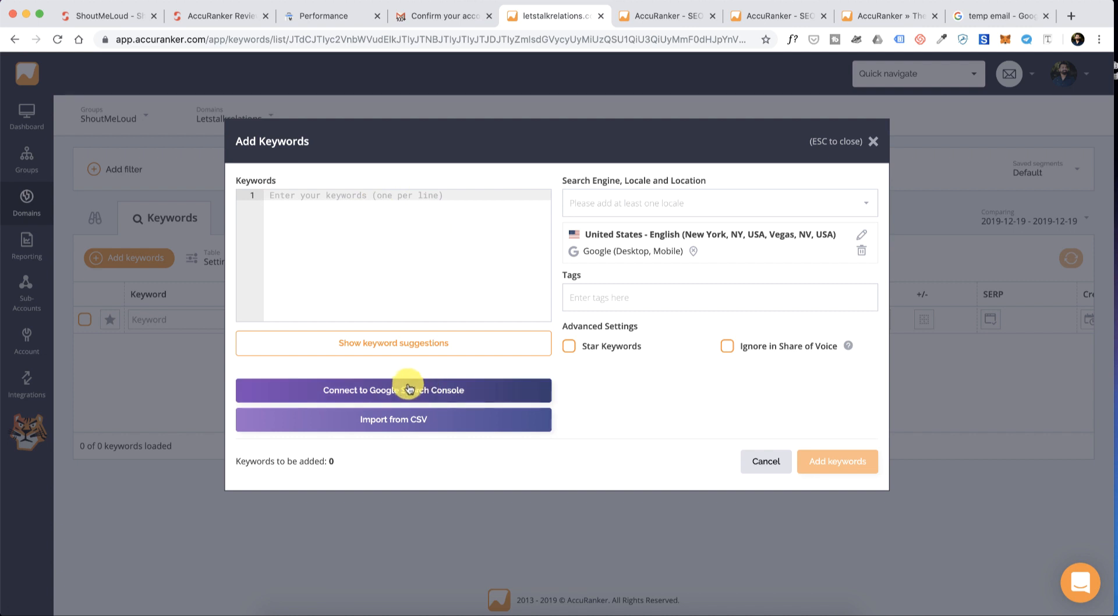
Start connecting Google Search Console for keywords and add a Google connection with the description GSC
click(408, 390)
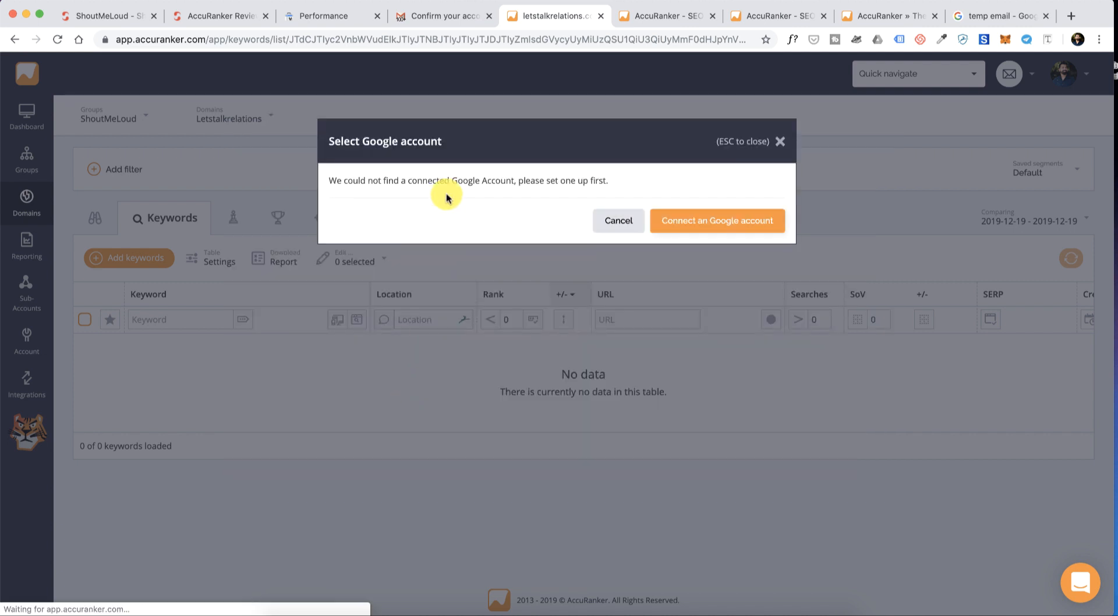
click(692, 221)
click(472, 205)
text(GSC)
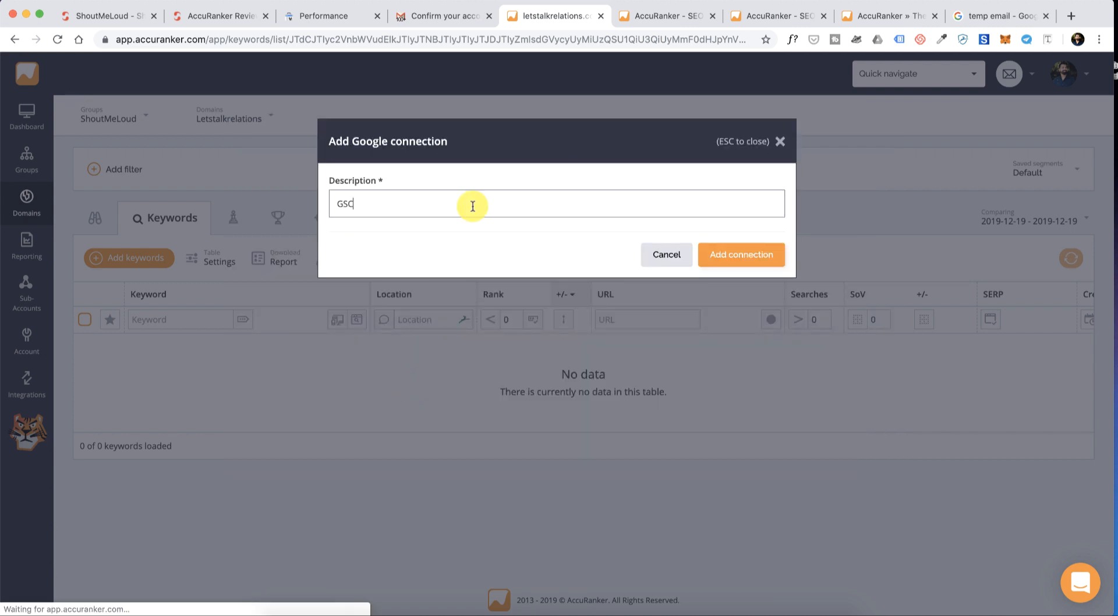
click(725, 260)
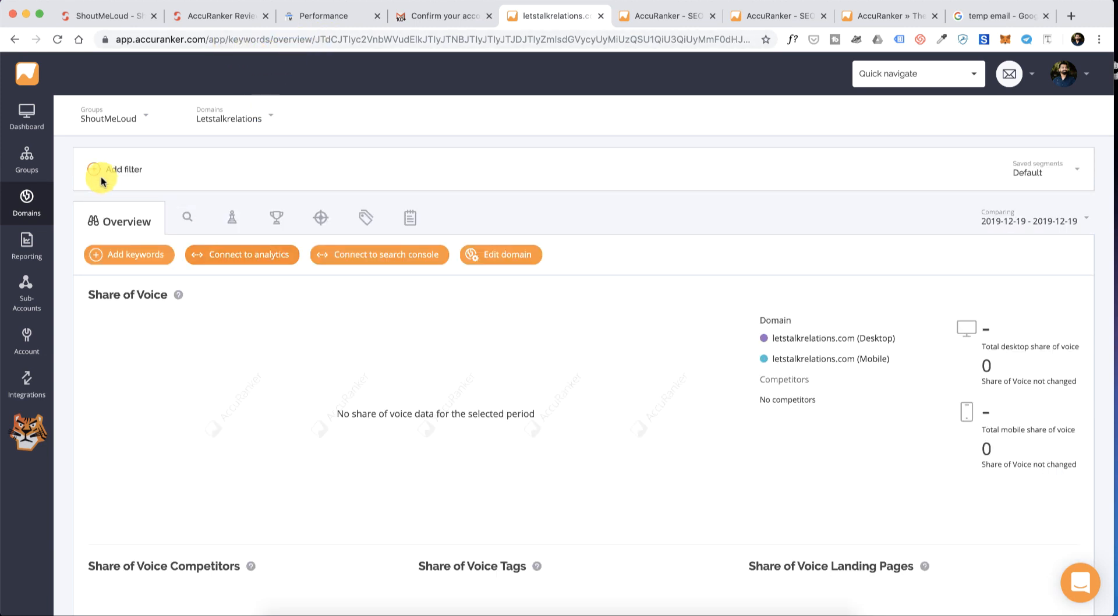
Start adding keywords to the Letstalkrelations domain by importing them from Google Search Console
click(27, 117)
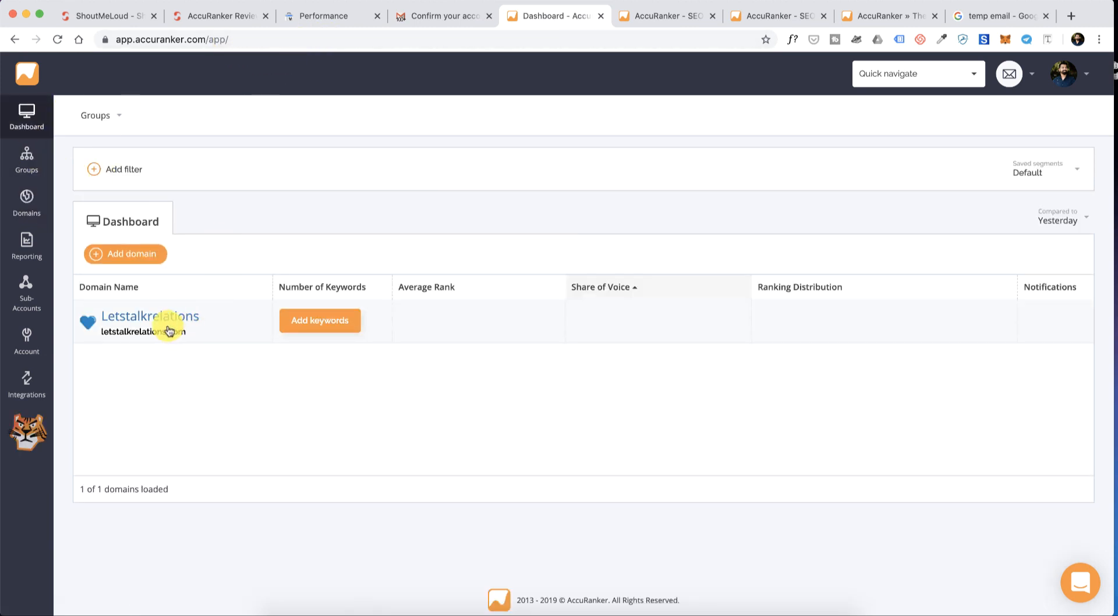
click(324, 322)
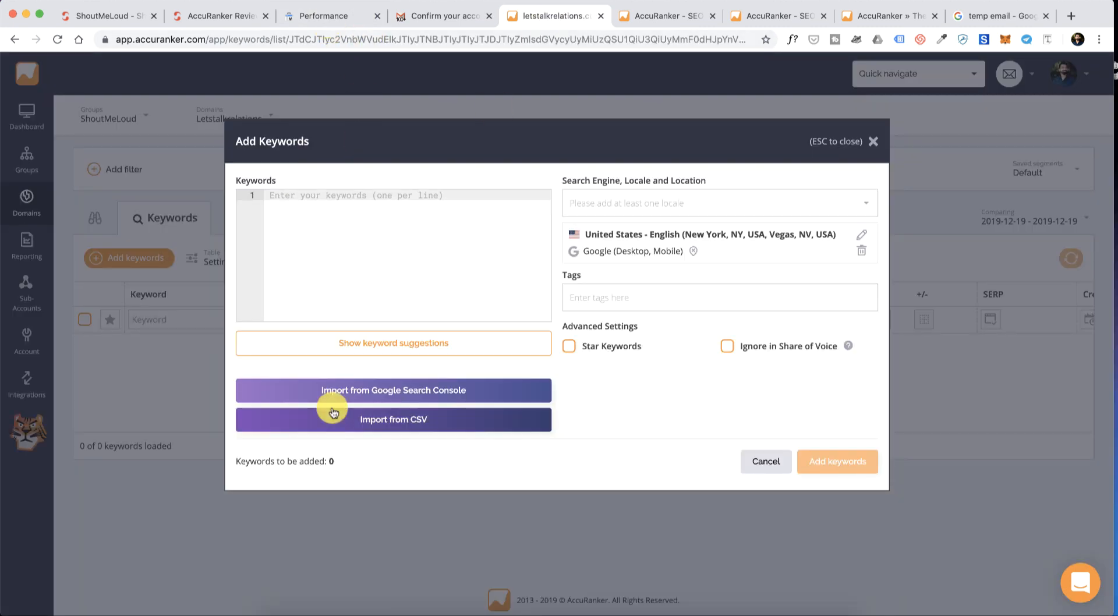
click(391, 389)
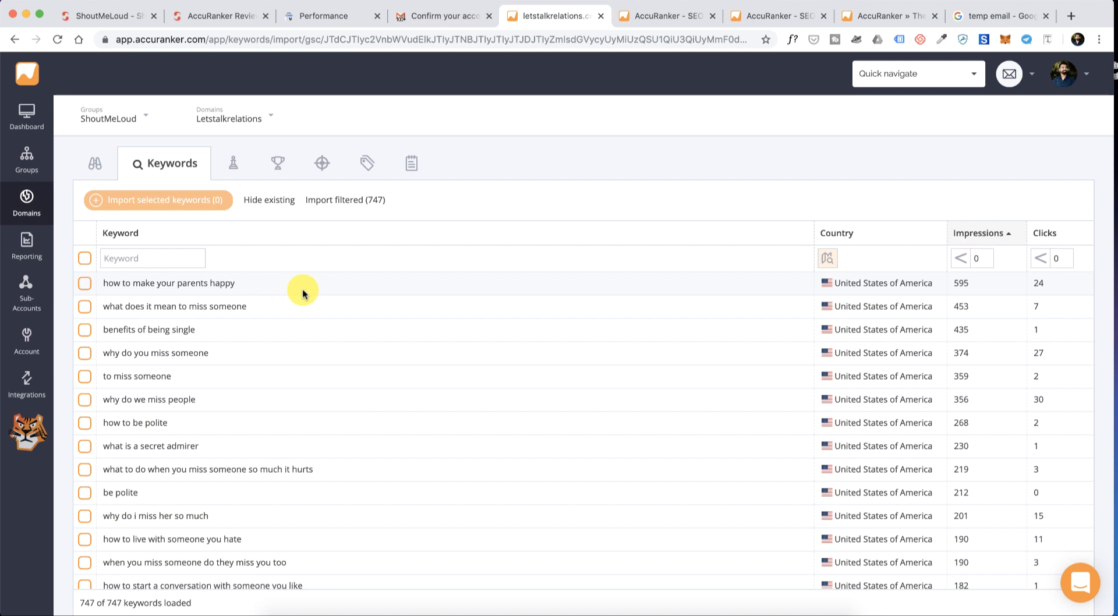
click(85, 259)
scroll(225, 369, down, 10)
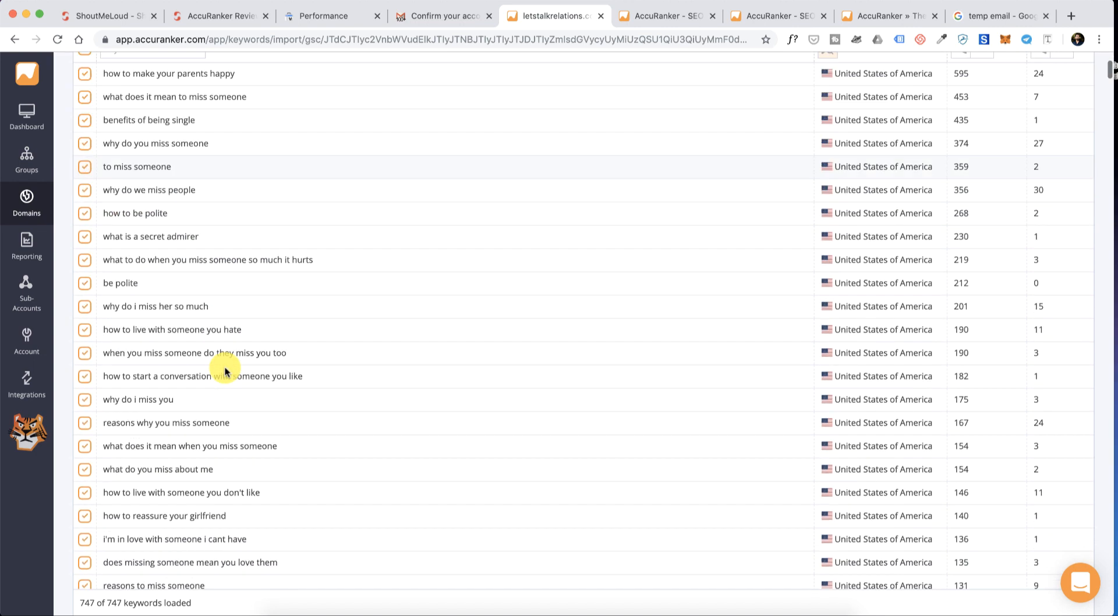
scroll(225, 372, up, 12)
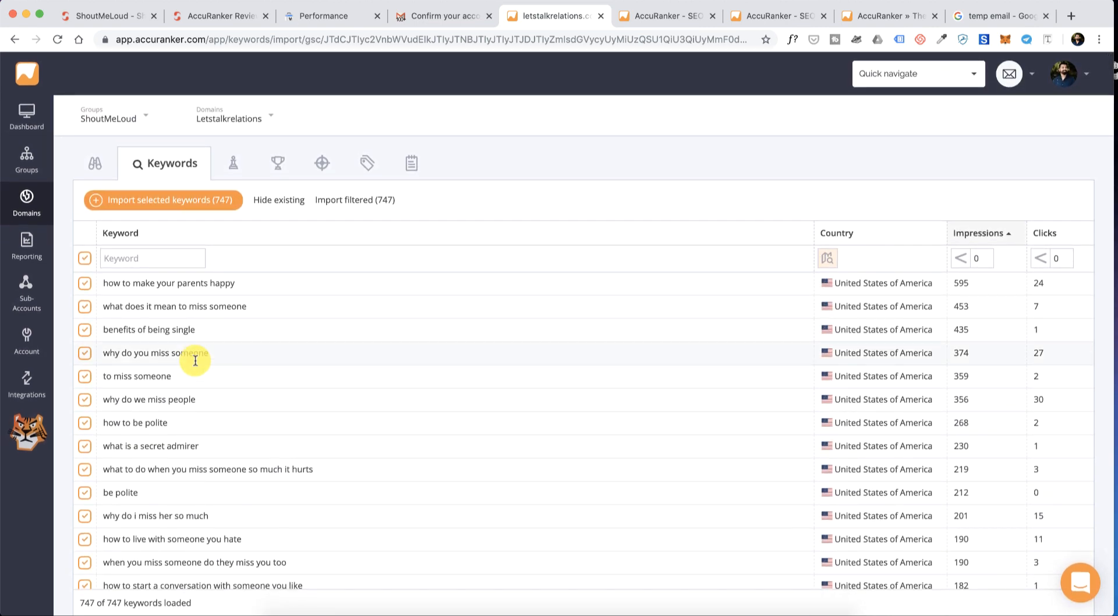
click(85, 258)
Select the first five keywords plus "how to be polite" and "what is a secret admirer", and import the selection
click(84, 284)
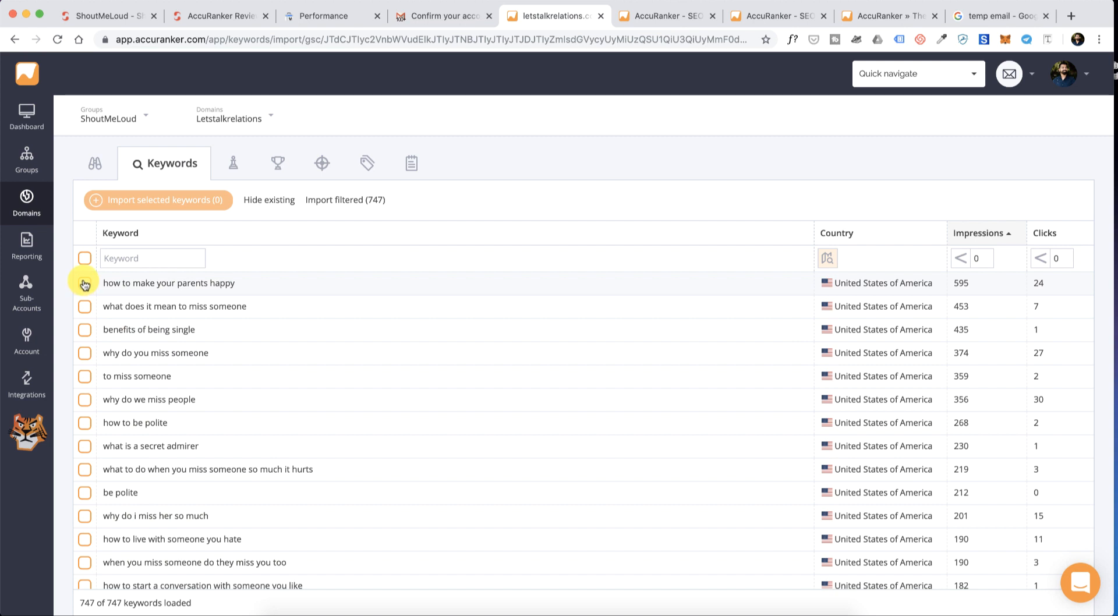
click(83, 305)
click(116, 329)
click(120, 352)
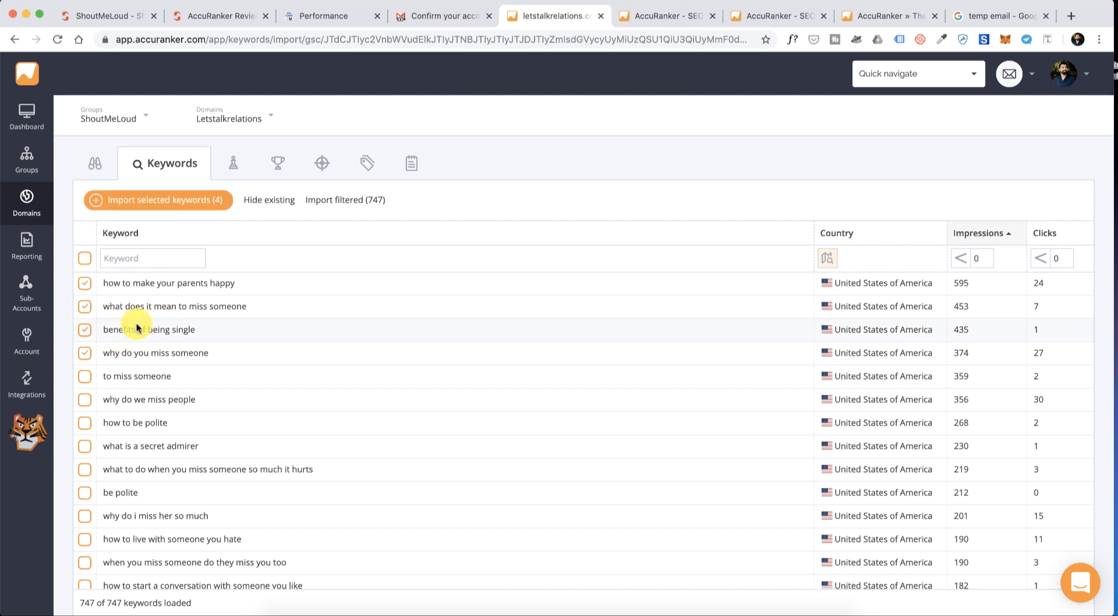
click(85, 377)
click(85, 425)
click(83, 447)
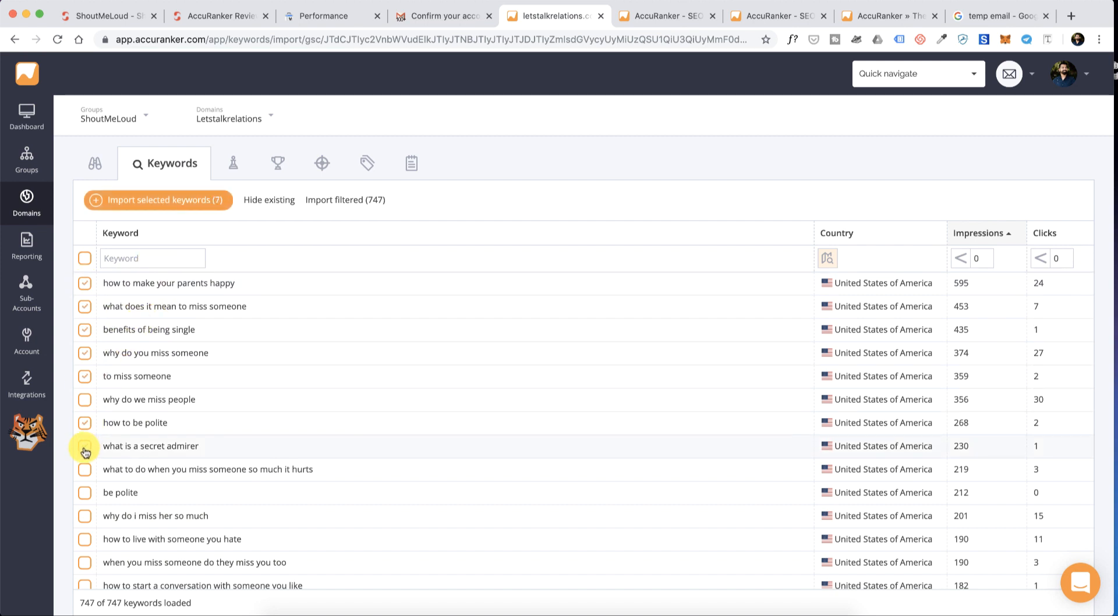
click(165, 200)
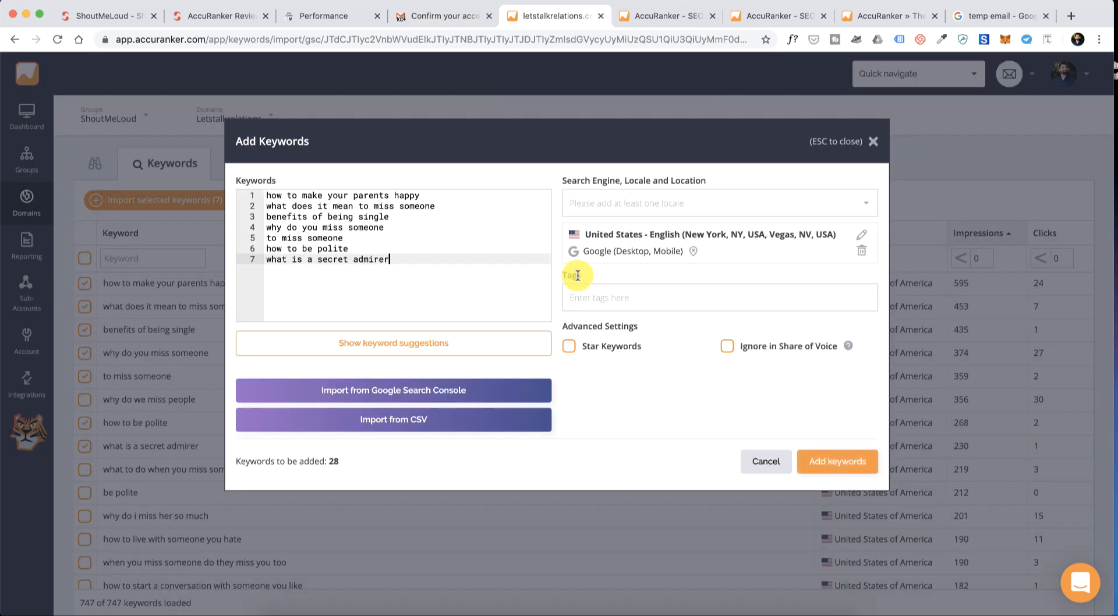
Tag the imported keywords as Test and add them to the domain
click(616, 297)
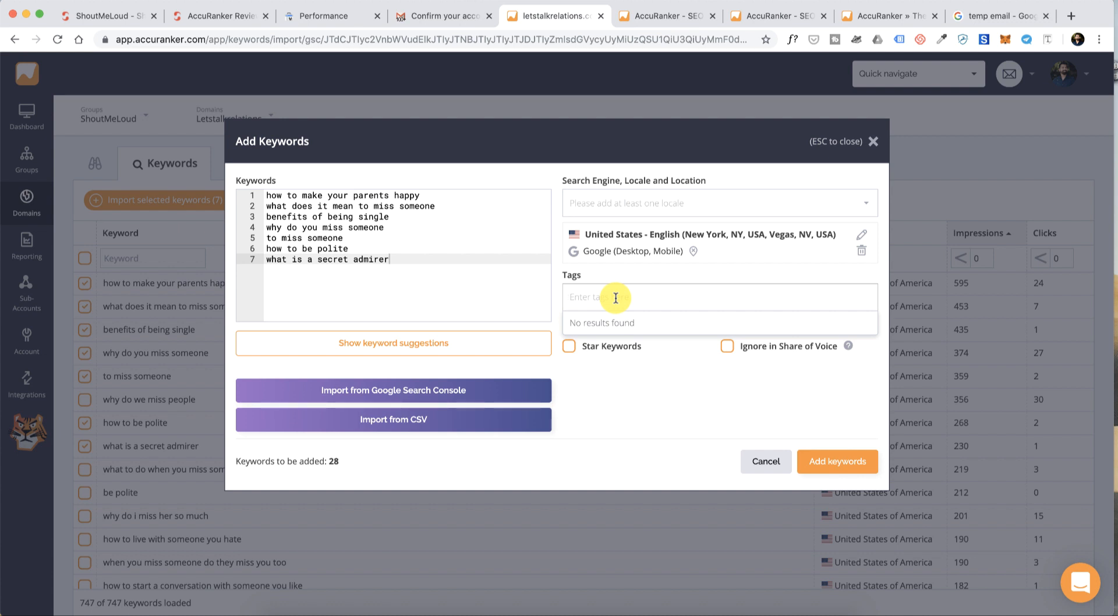
text(Test)
key(Return)
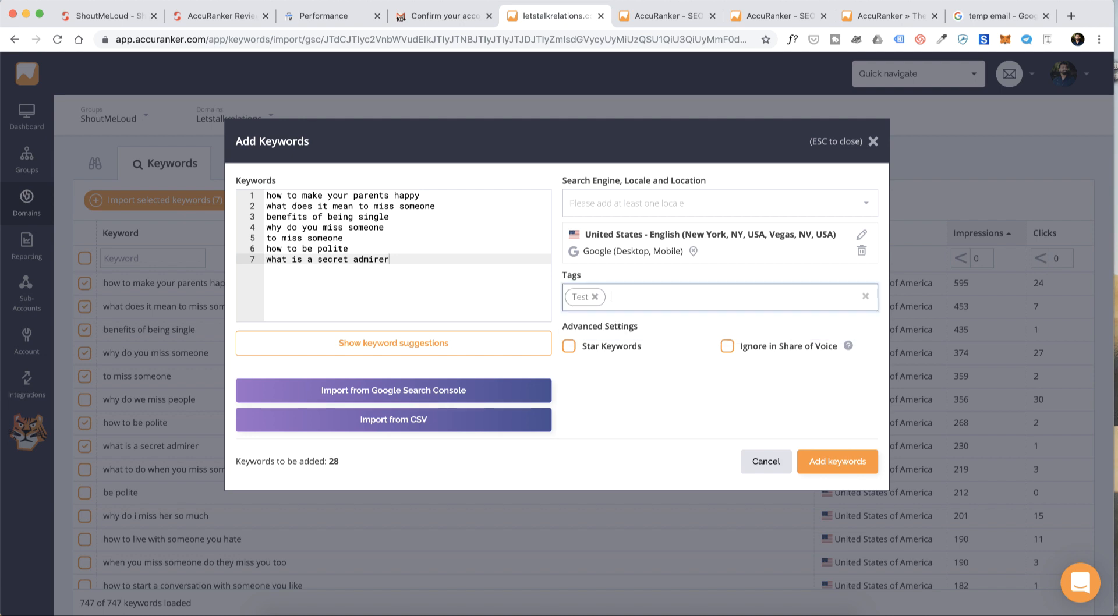
click(842, 463)
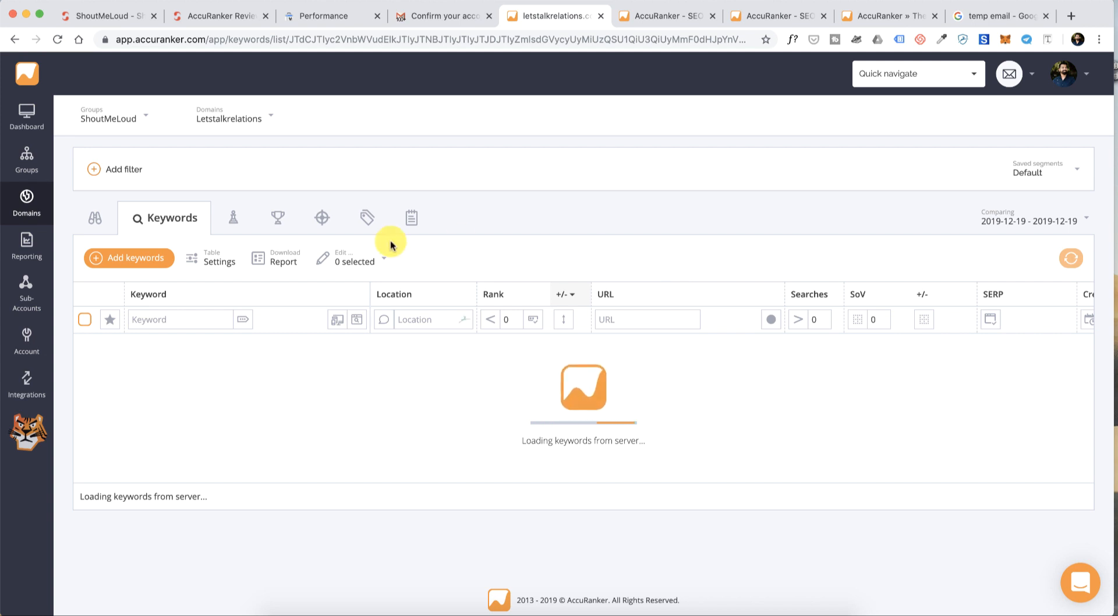
Examine the added keywords' locations, ranks, URLs, searches, share of voice and creation dates in the keyword table
scroll(435, 326, down, 2)
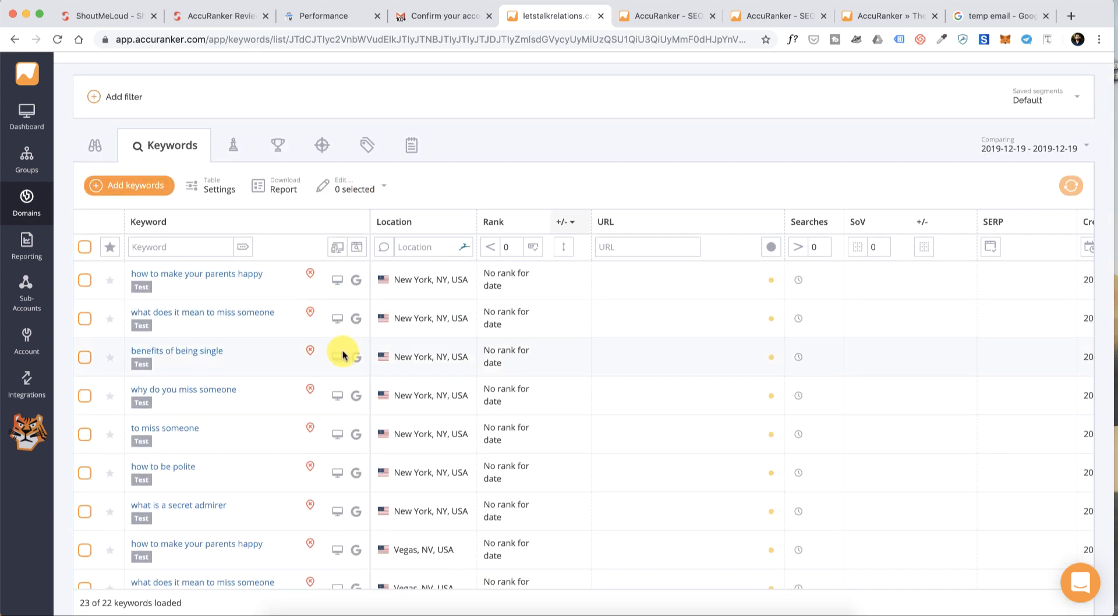
scroll(618, 346, right, 5)
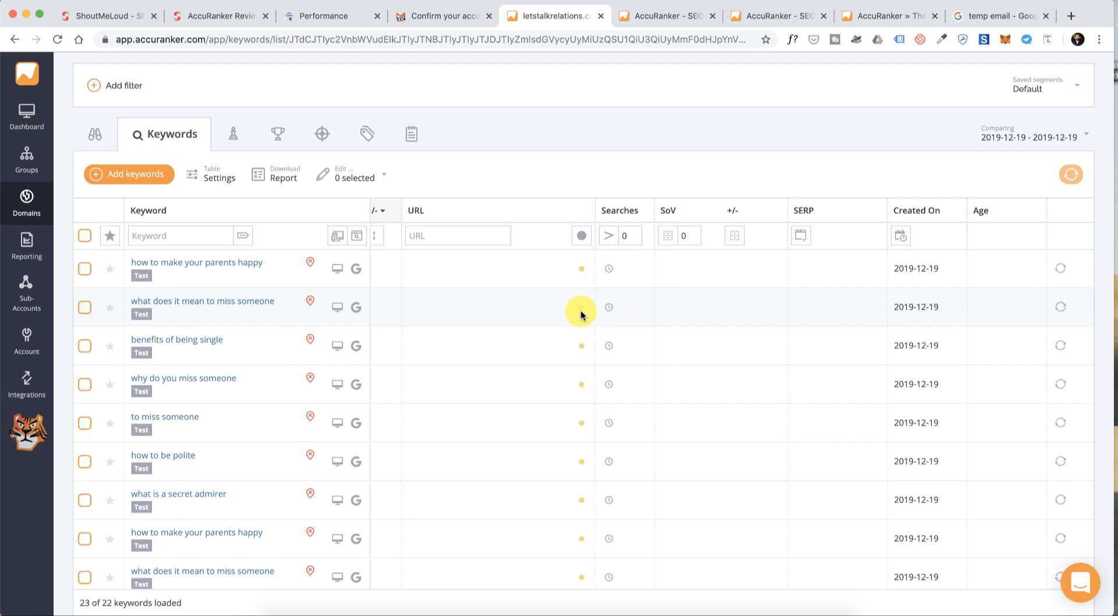
scroll(483, 321, left, 4)
scroll(483, 322, left, 2)
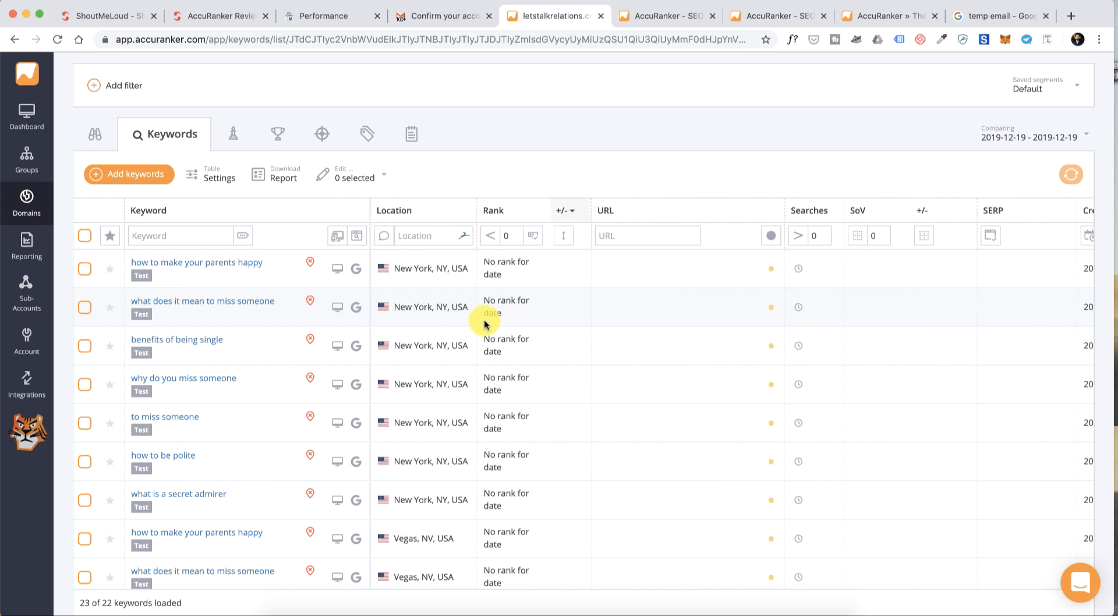
Look through the dashboard, groups, domains, sub-accounts and account information pages
click(26, 125)
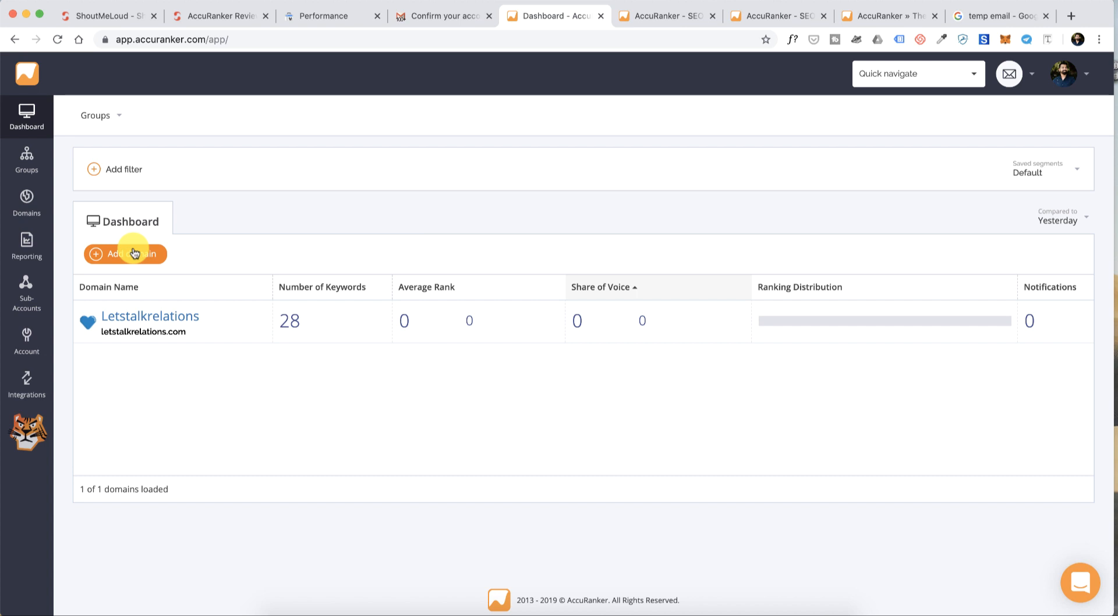
click(26, 164)
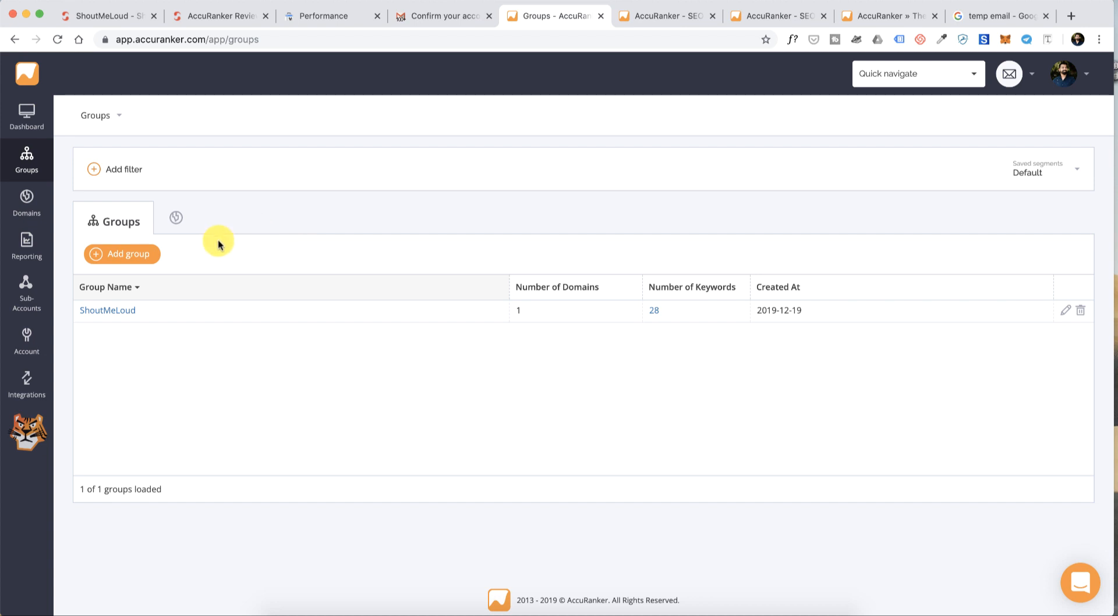
click(178, 220)
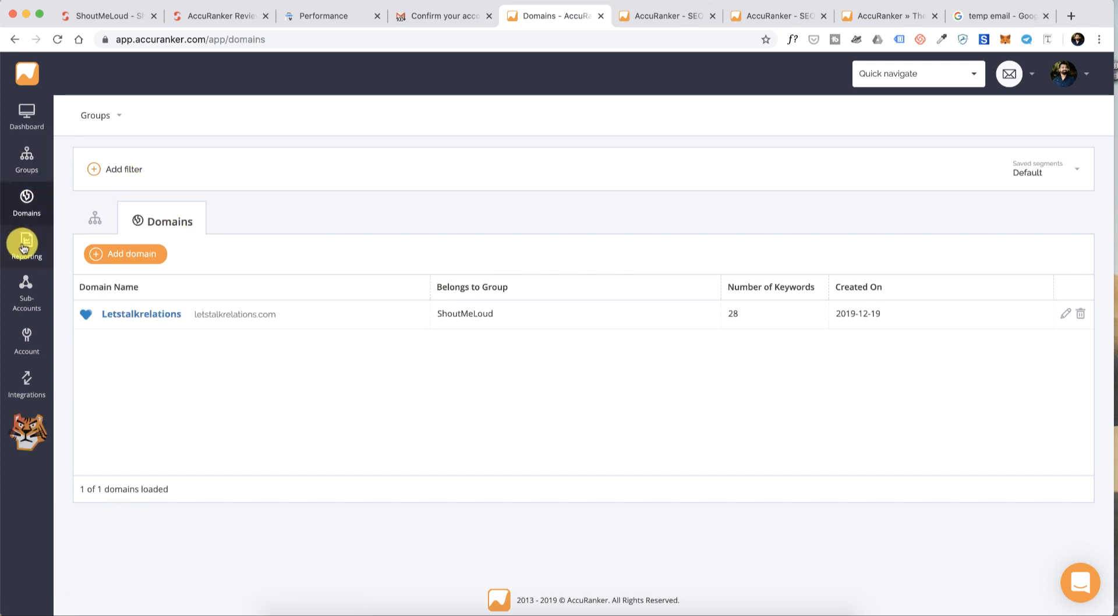
click(26, 242)
click(33, 287)
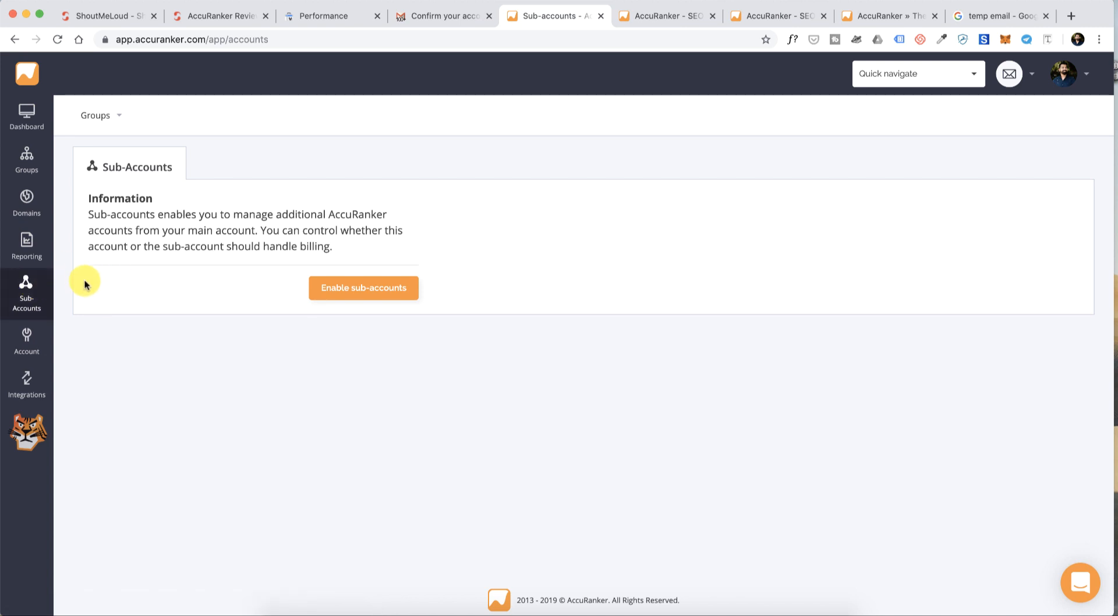
click(28, 340)
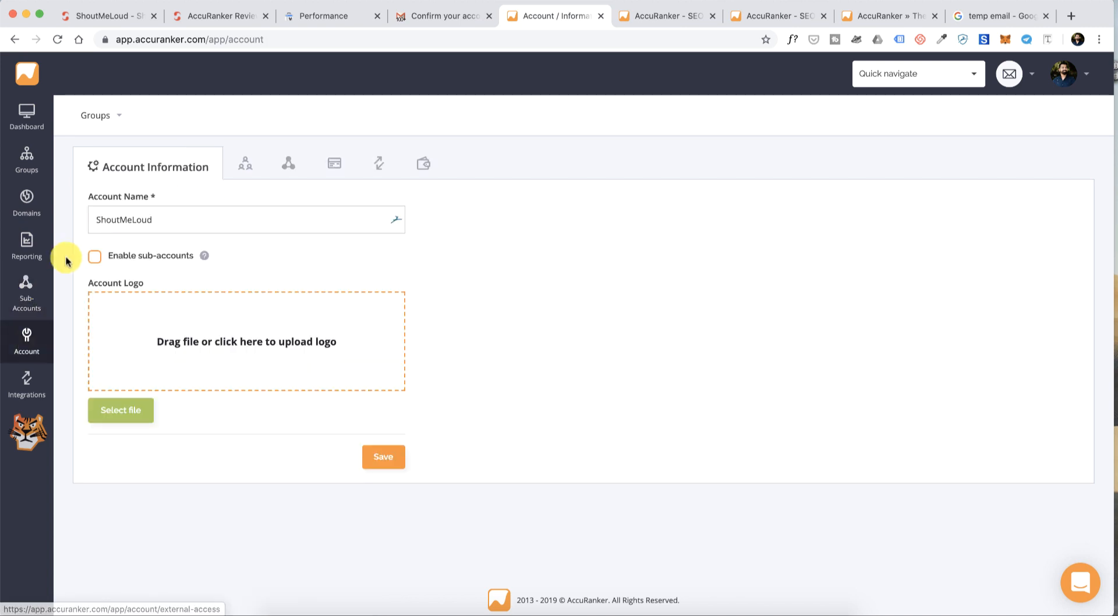
Examine the available standard and advanced integrations, such as Google Analytics, Google Search Console and Google Data Studio
click(29, 386)
scroll(131, 344, down, 1)
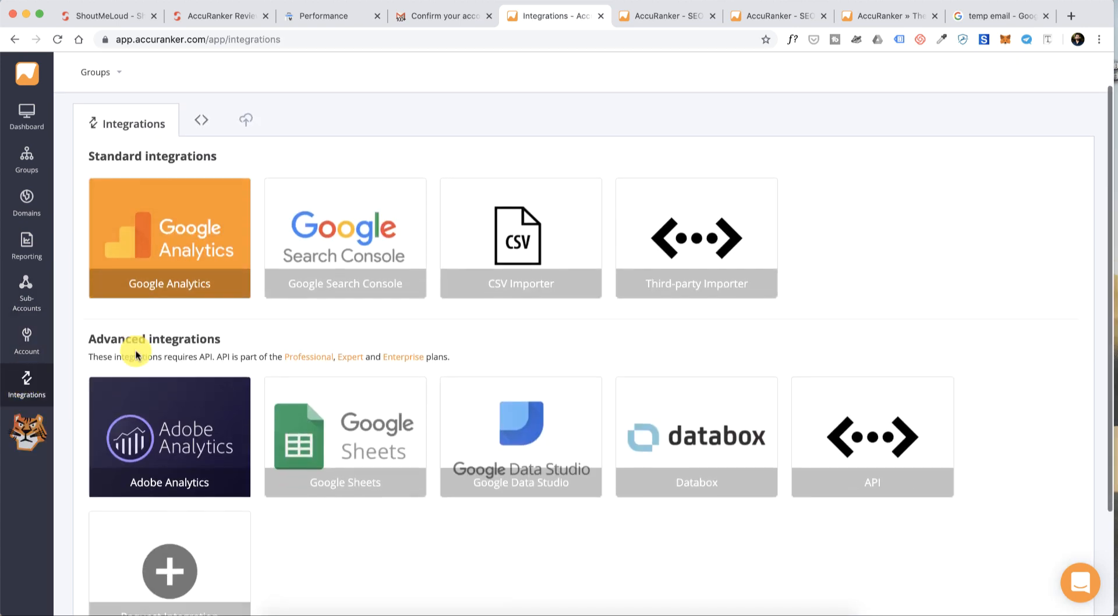
mouse_move(230, 261)
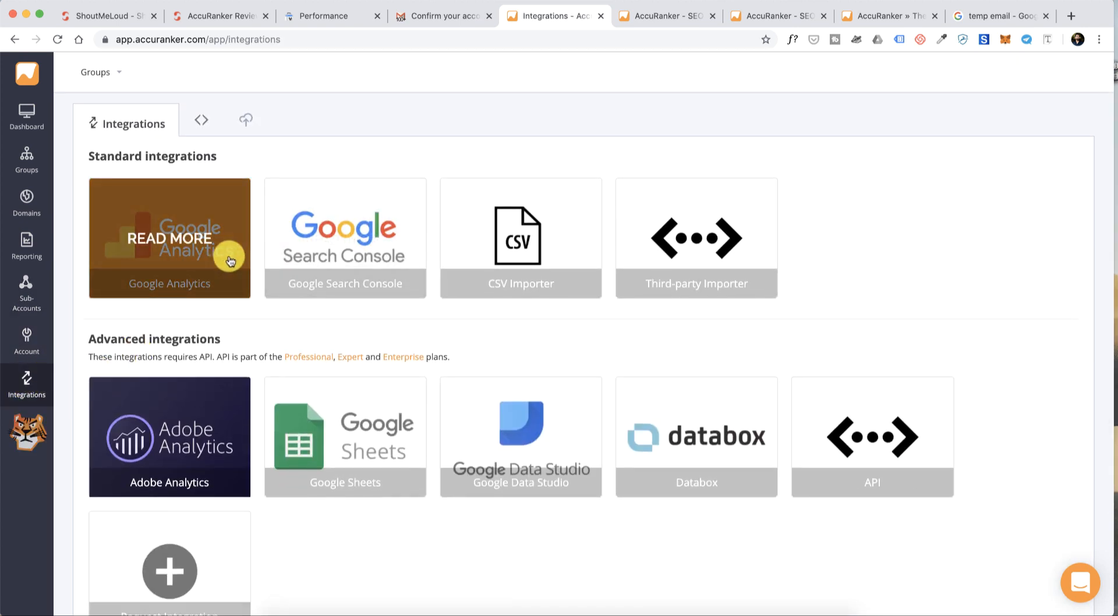
scroll(231, 261, up, 1)
scroll(230, 261, down, 1)
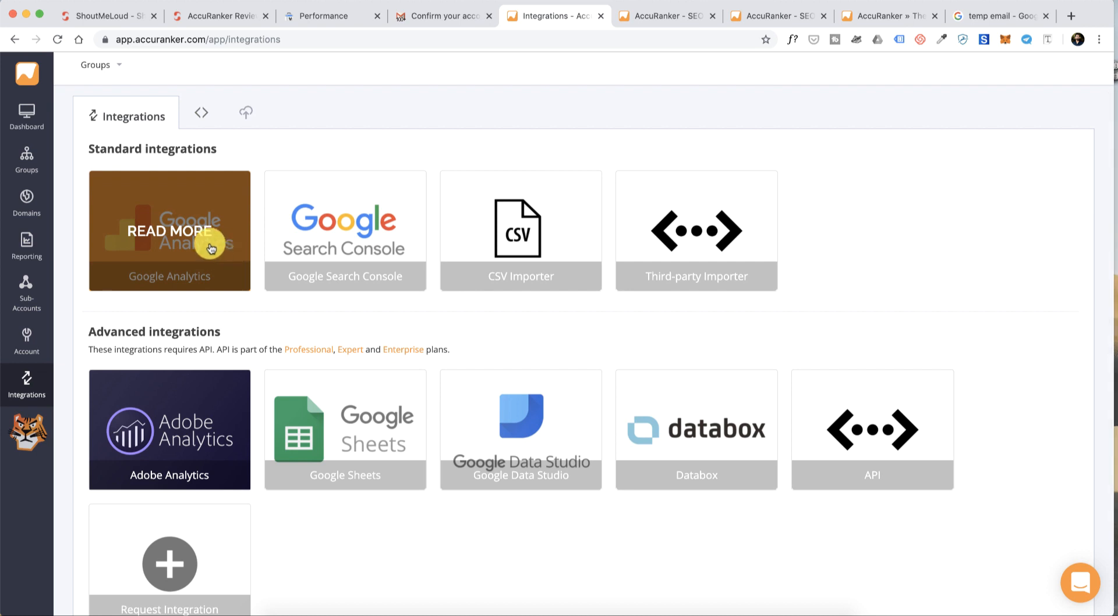
mouse_move(367, 232)
scroll(367, 231, down, 1)
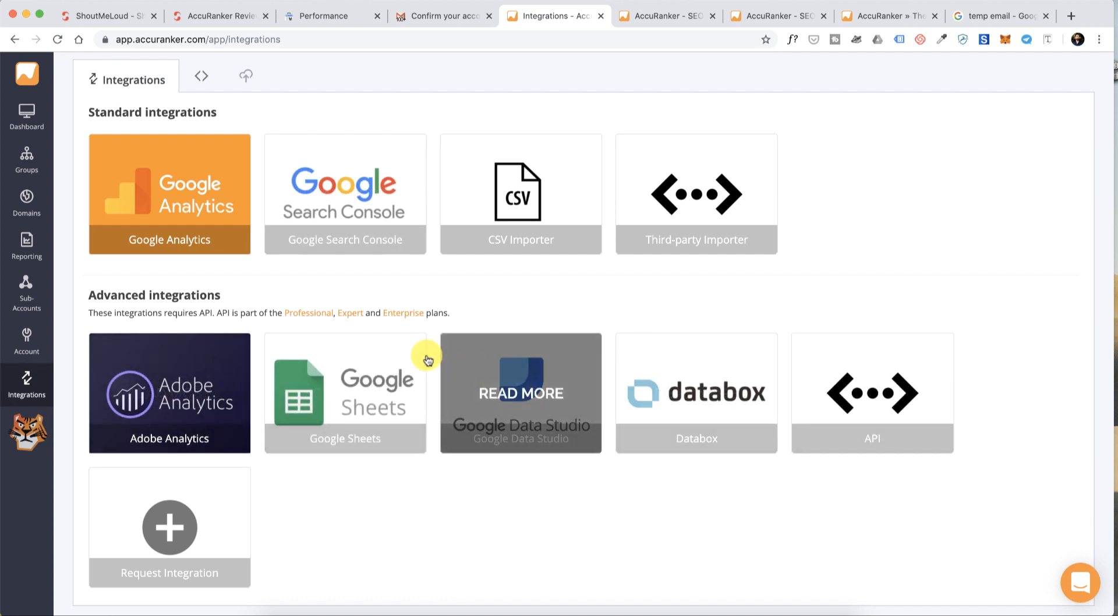
scroll(382, 292, up, 2)
scroll(382, 297, up, 1)
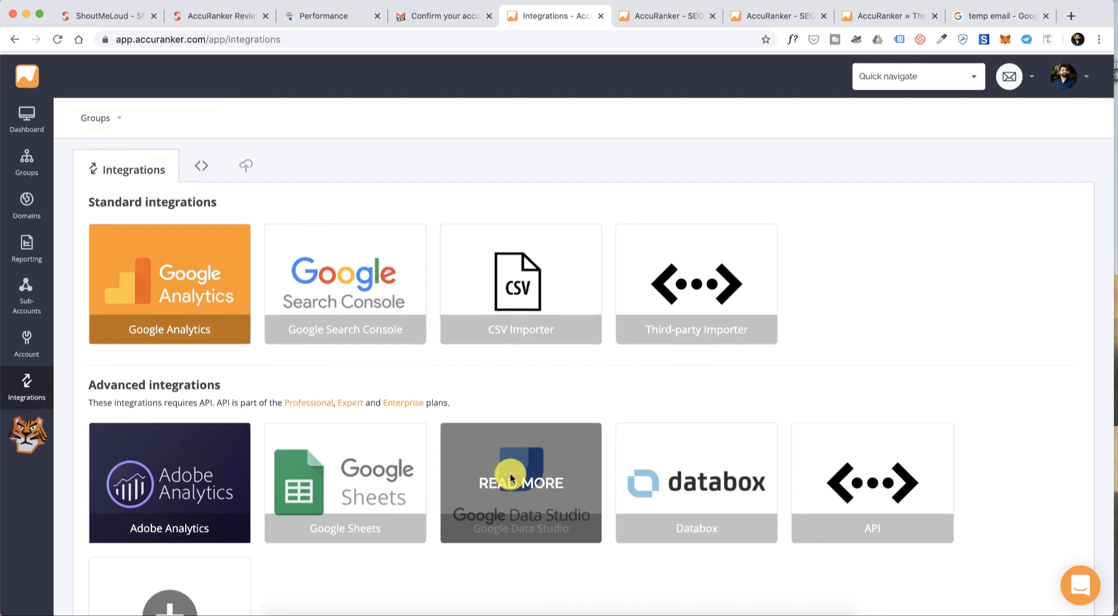
Examine the Letstalkrelations domain overview, including its share of voice, top competitors, ranking distribution, average rank and notifications
click(22, 123)
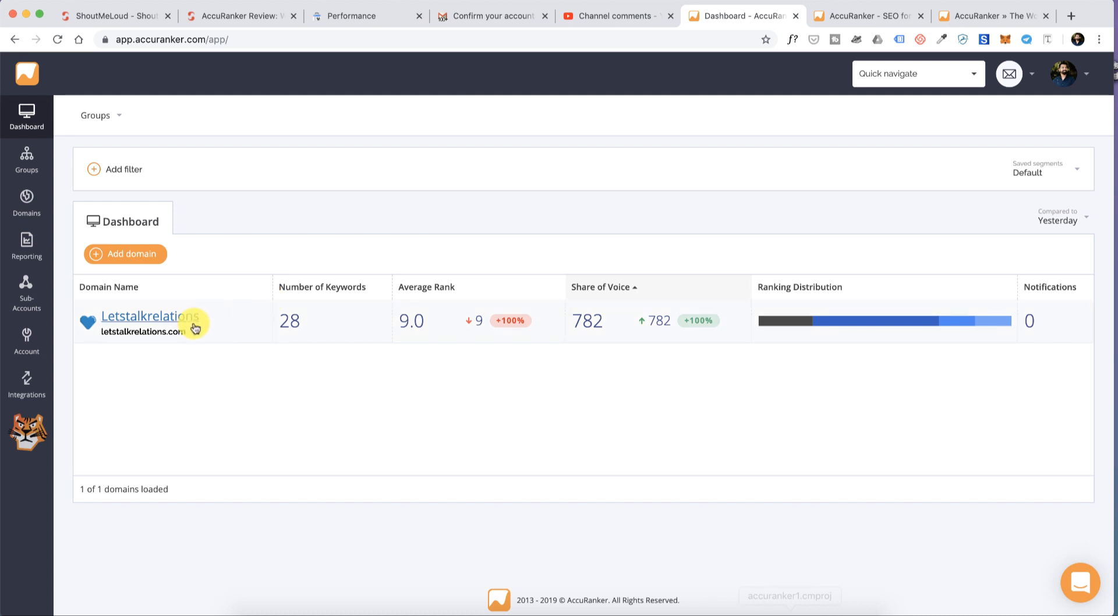
click(180, 323)
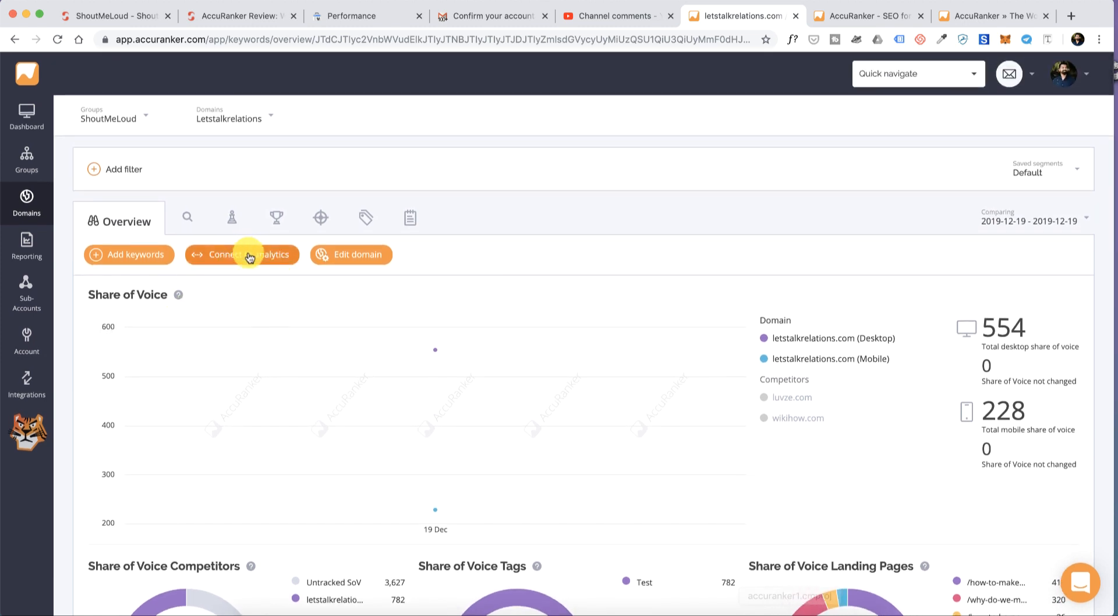
scroll(249, 257, down, 20)
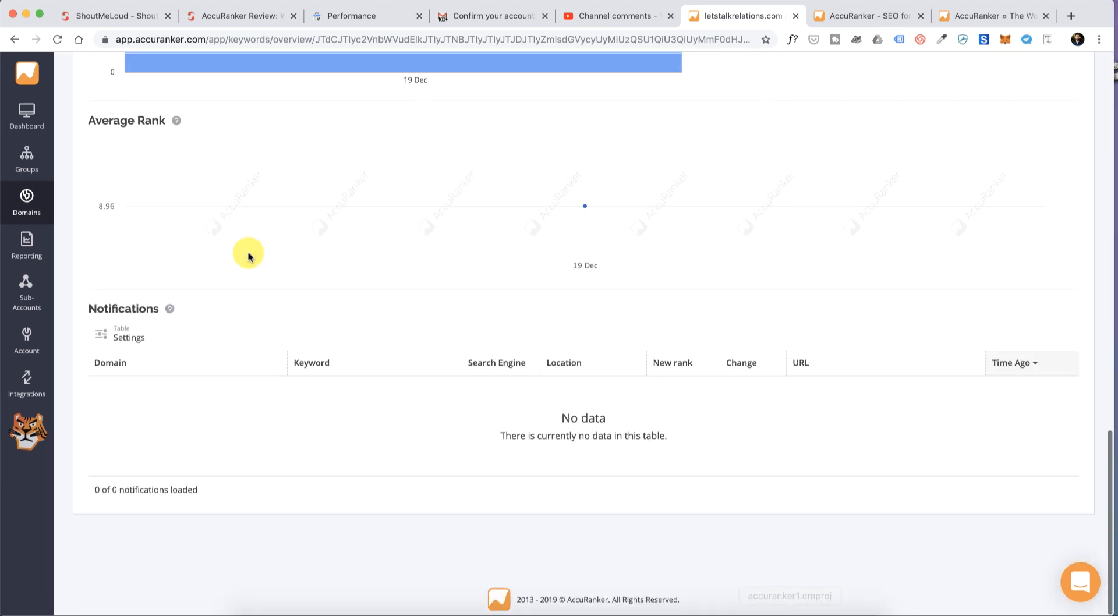
scroll(269, 256, up, 8)
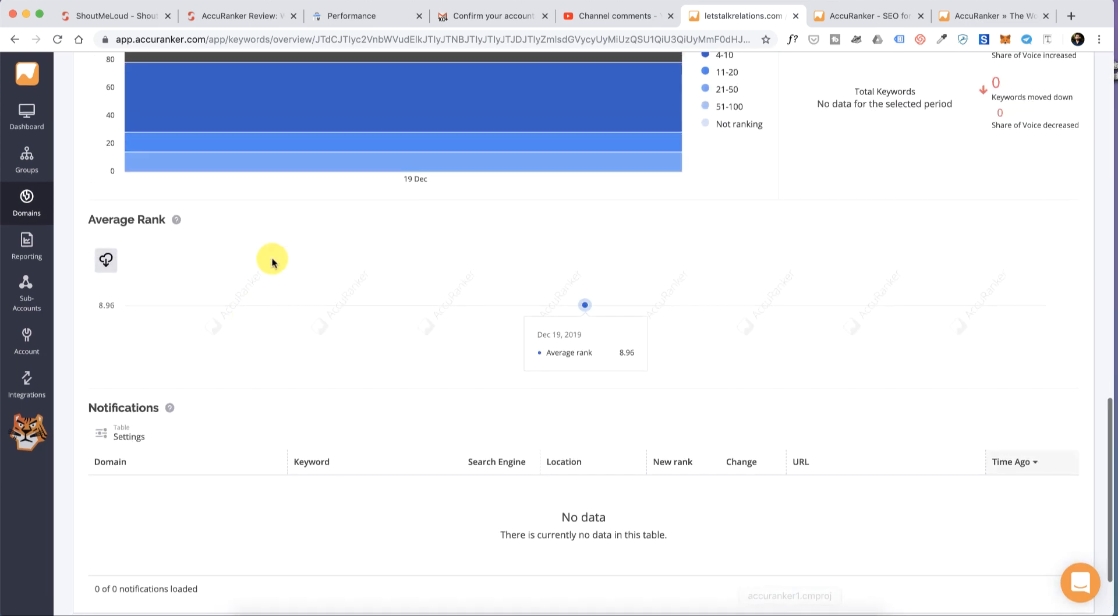
scroll(272, 261, up, 5)
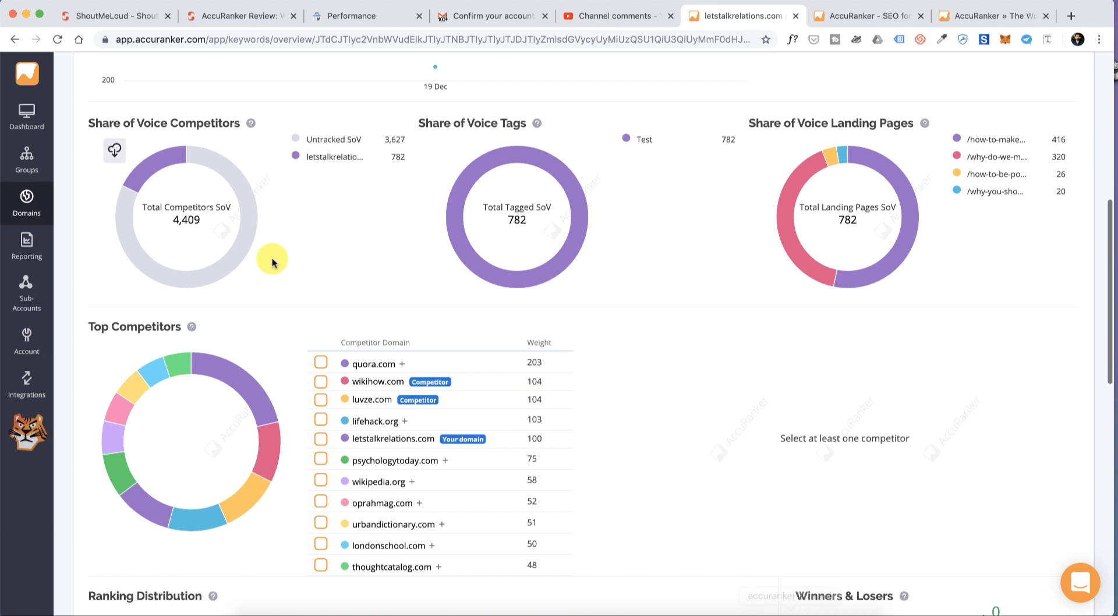
scroll(272, 262, up, 7)
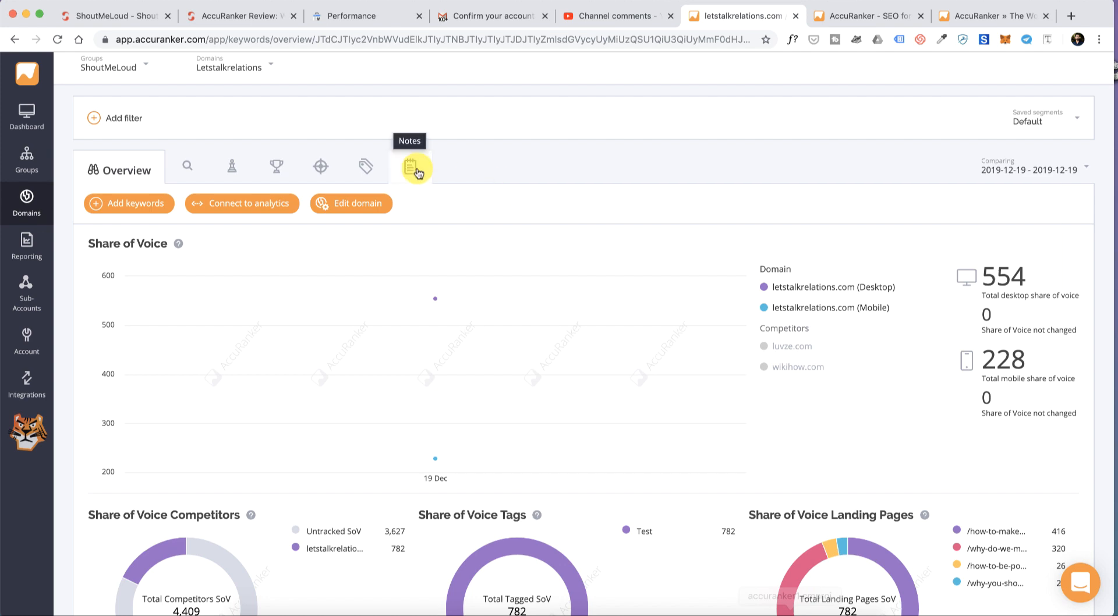
Glance at the ShoutMeLoud AccuRanker review article, return to AccuRanker and view the domain's keyword rankings
click(257, 26)
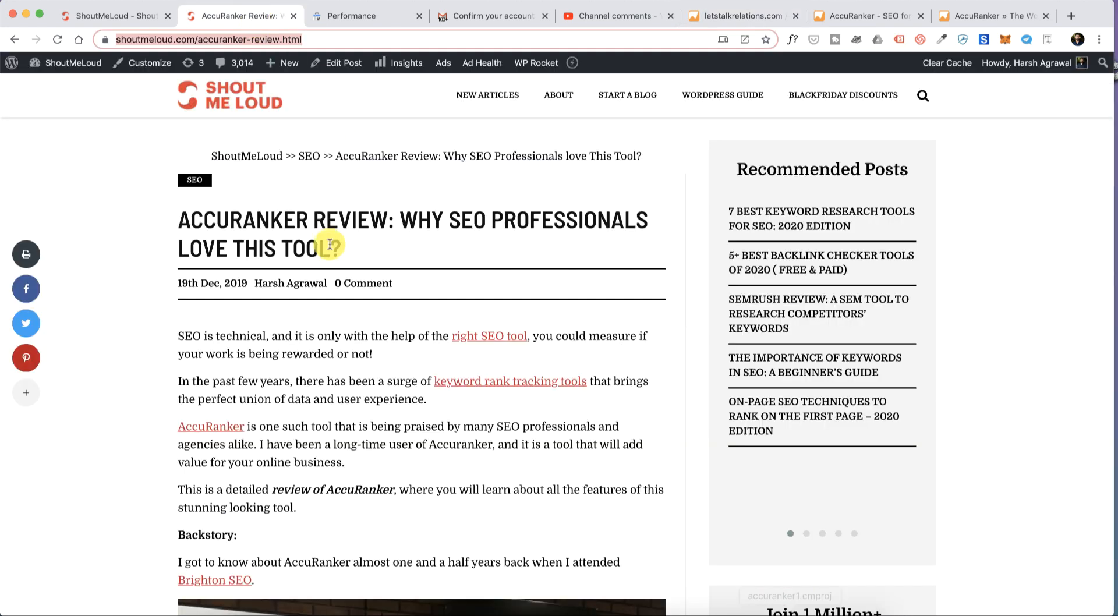
click(766, 16)
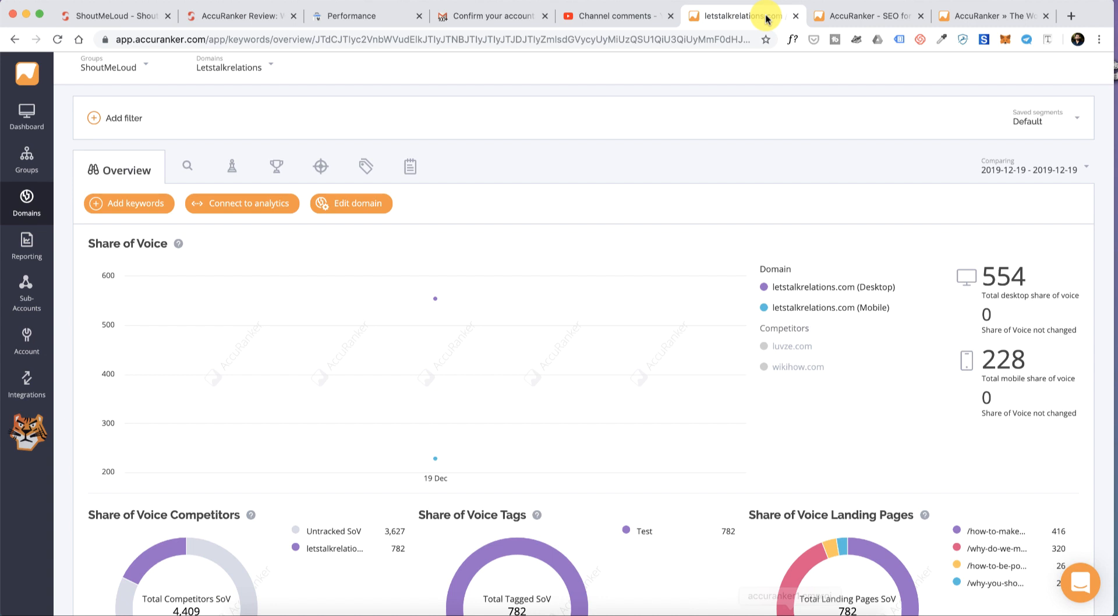
click(185, 170)
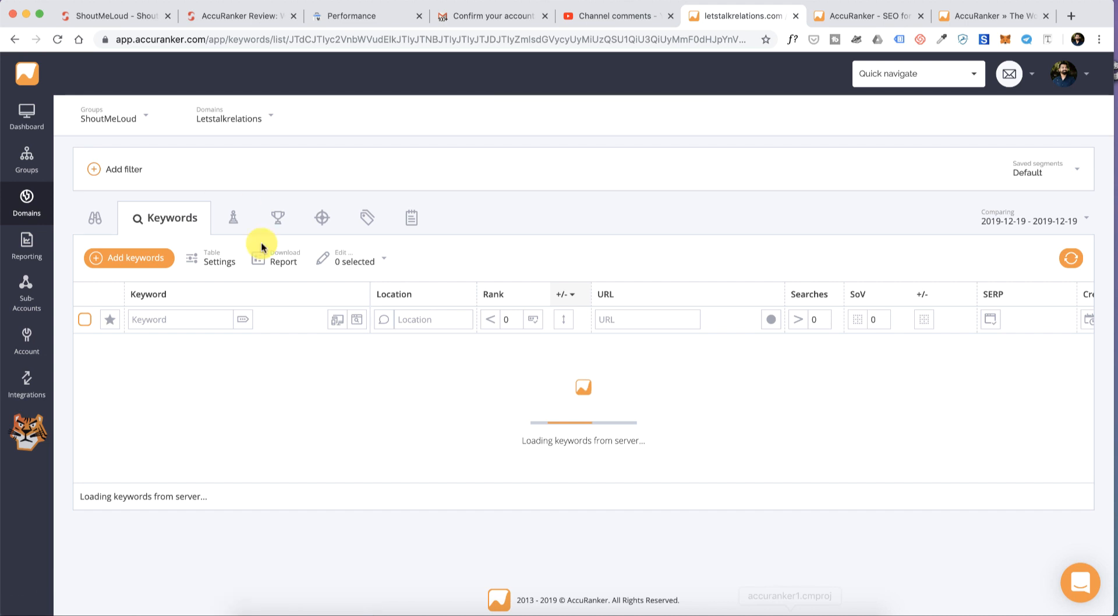
scroll(347, 347, down, 1)
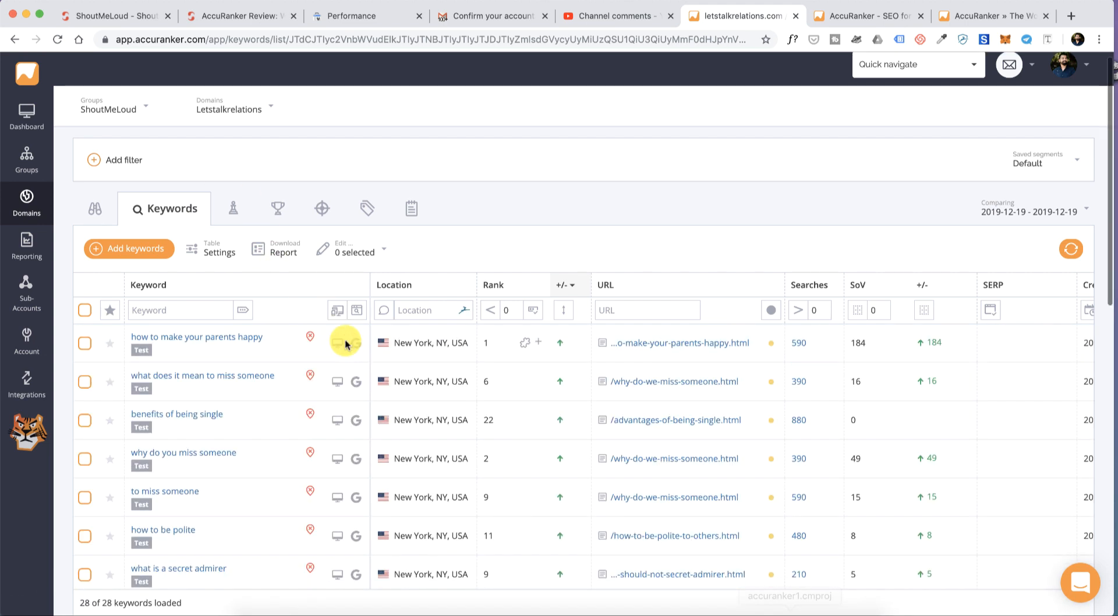
Add the SoV $, Est. Visitors and Potential columns to the keywords table
click(219, 253)
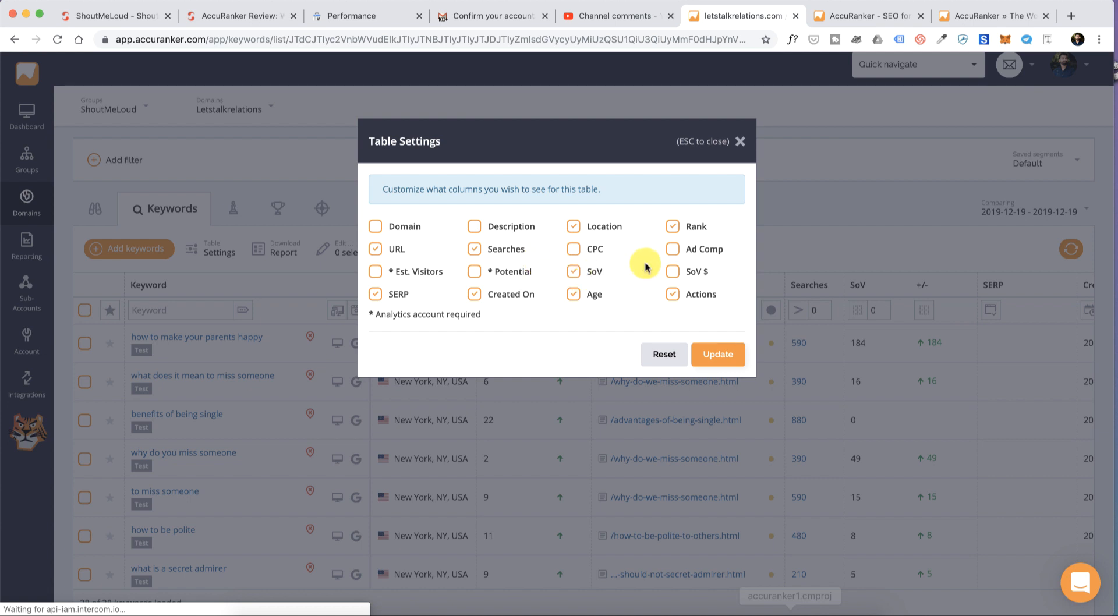
click(671, 273)
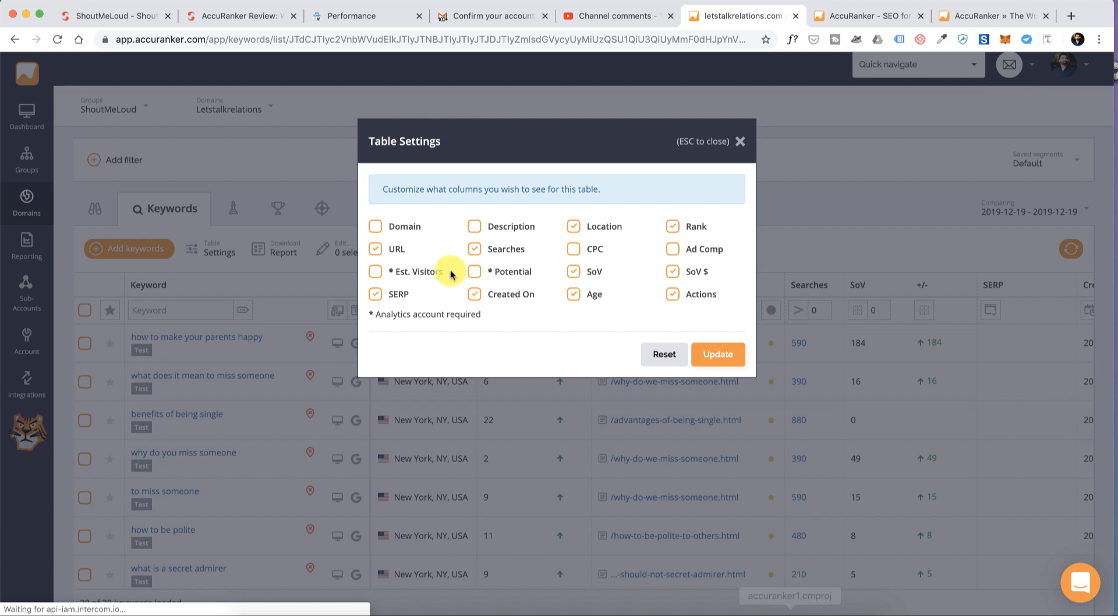
click(375, 271)
click(574, 294)
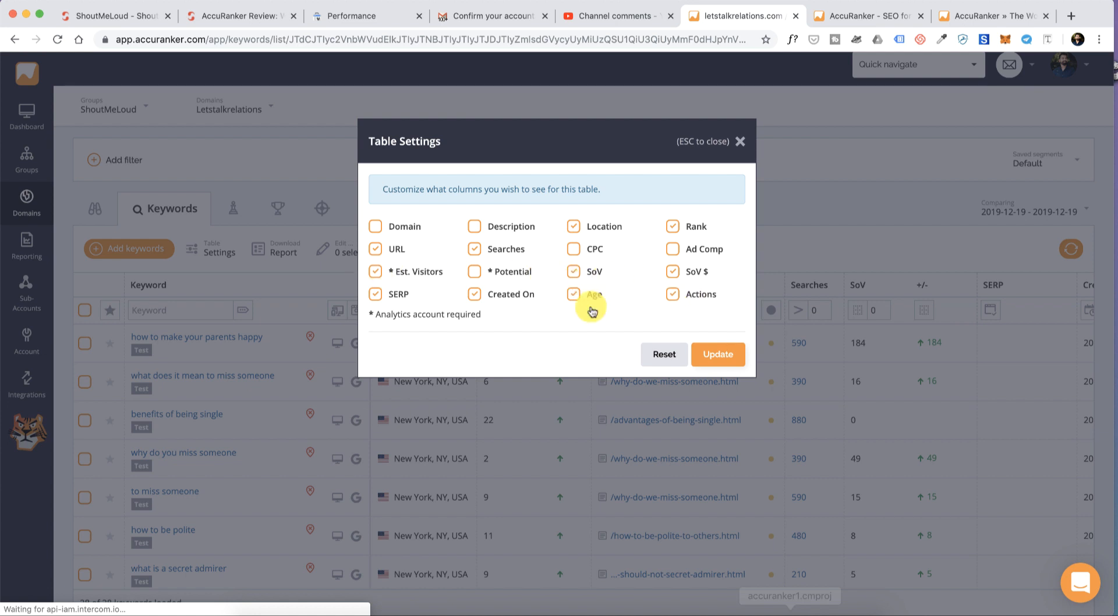
click(475, 272)
click(476, 294)
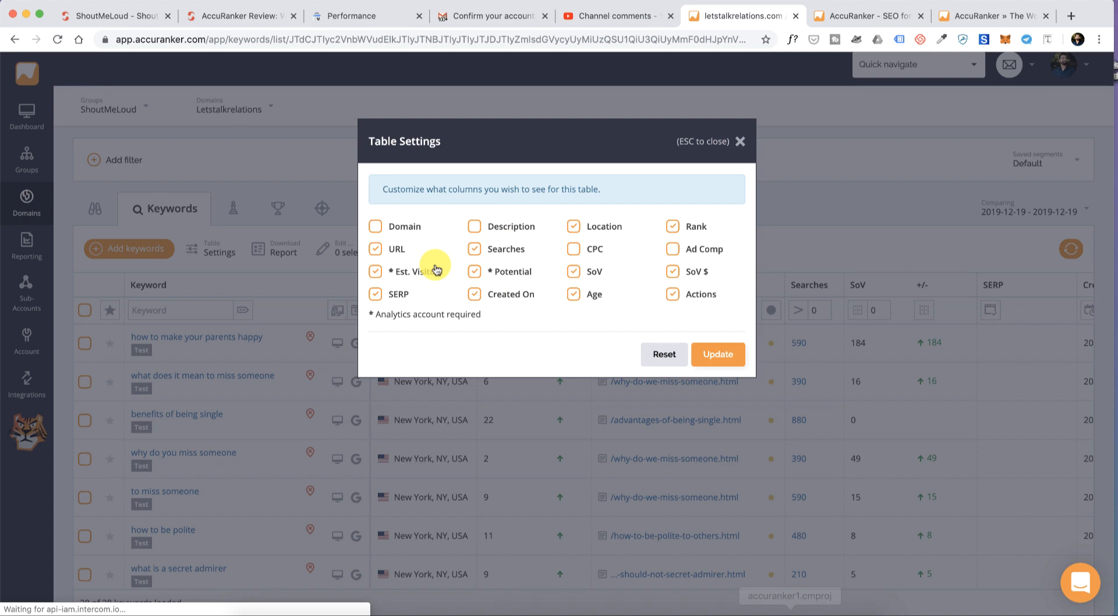
click(717, 356)
Try to filter the keywords table by the tag Test with the Any match option
click(242, 319)
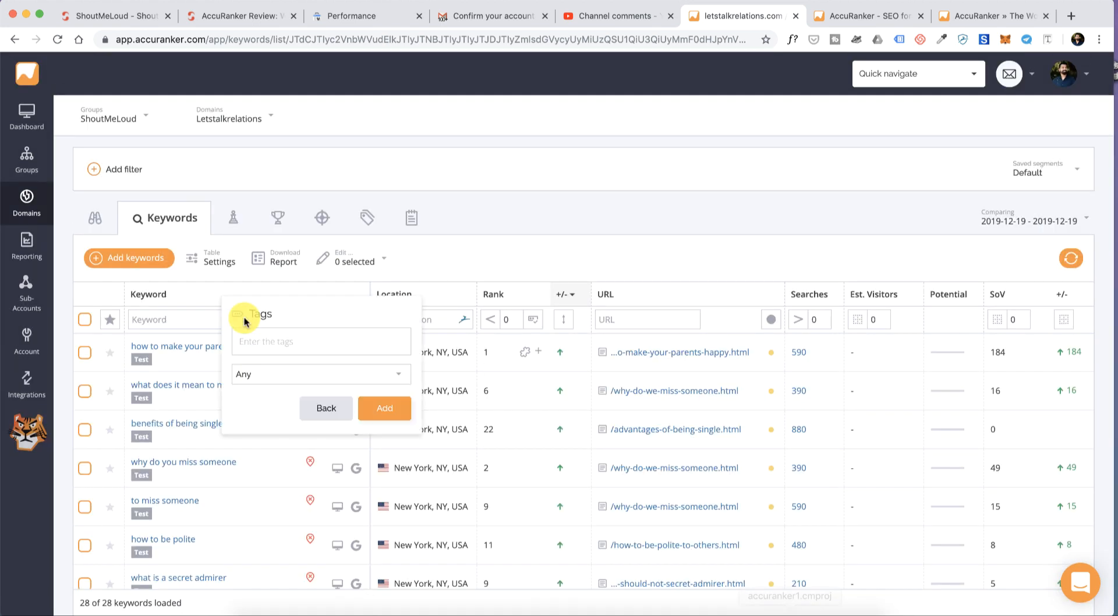
click(272, 339)
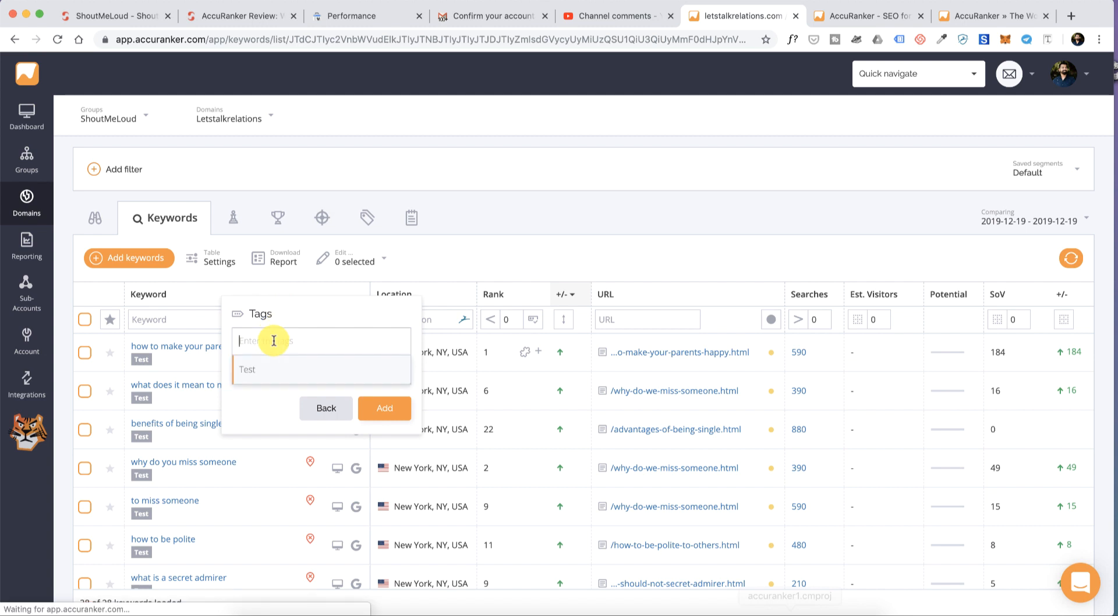
click(303, 368)
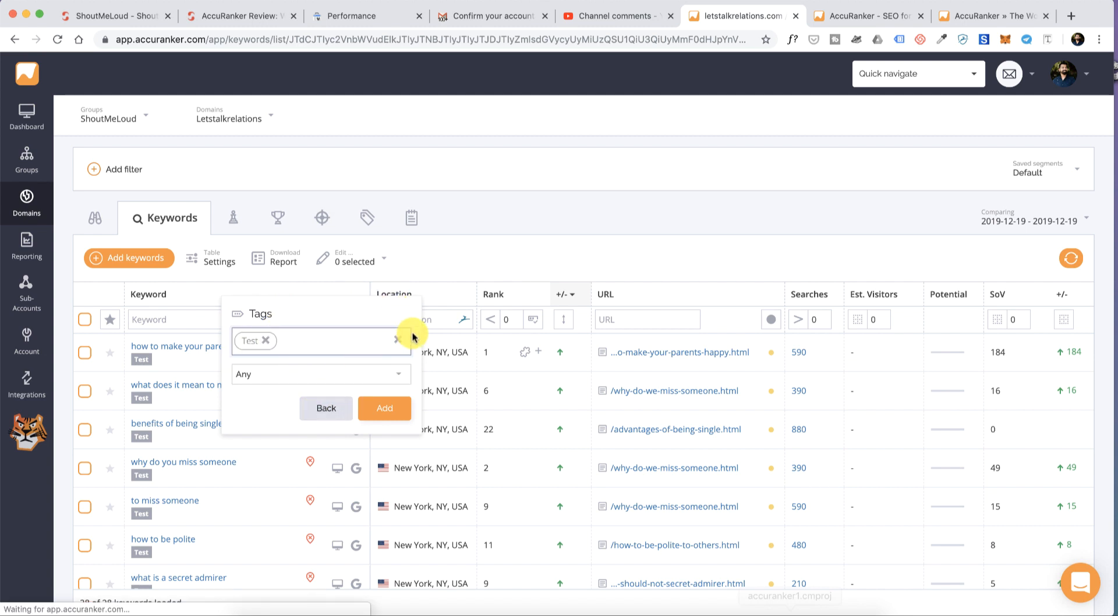
click(379, 404)
Filter the keywords table to show only ranks less than 5
scroll(387, 321, down, 2)
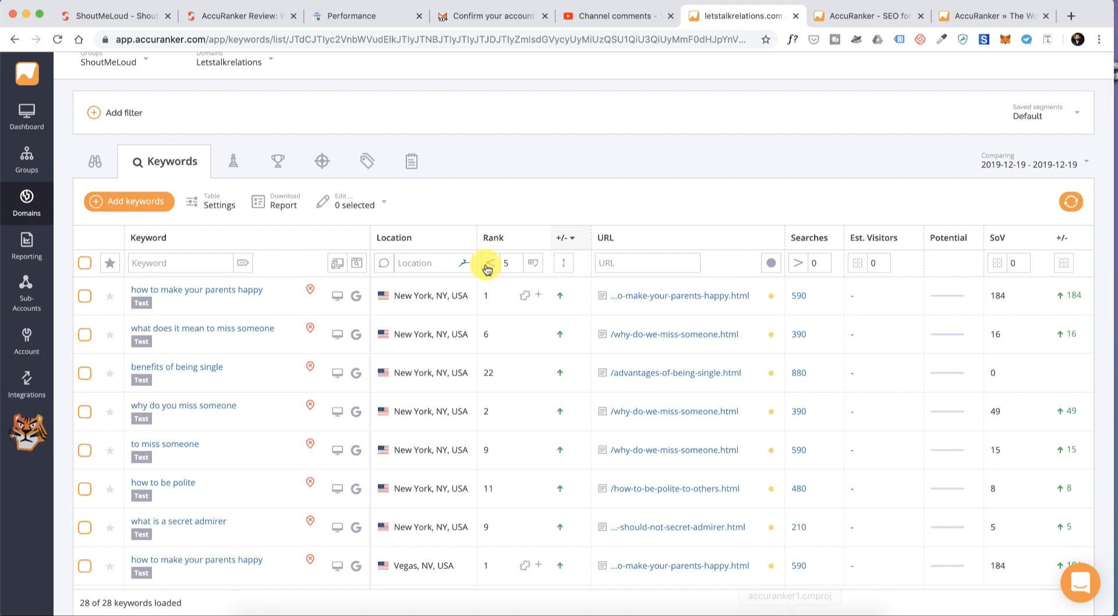
click(488, 264)
click(507, 292)
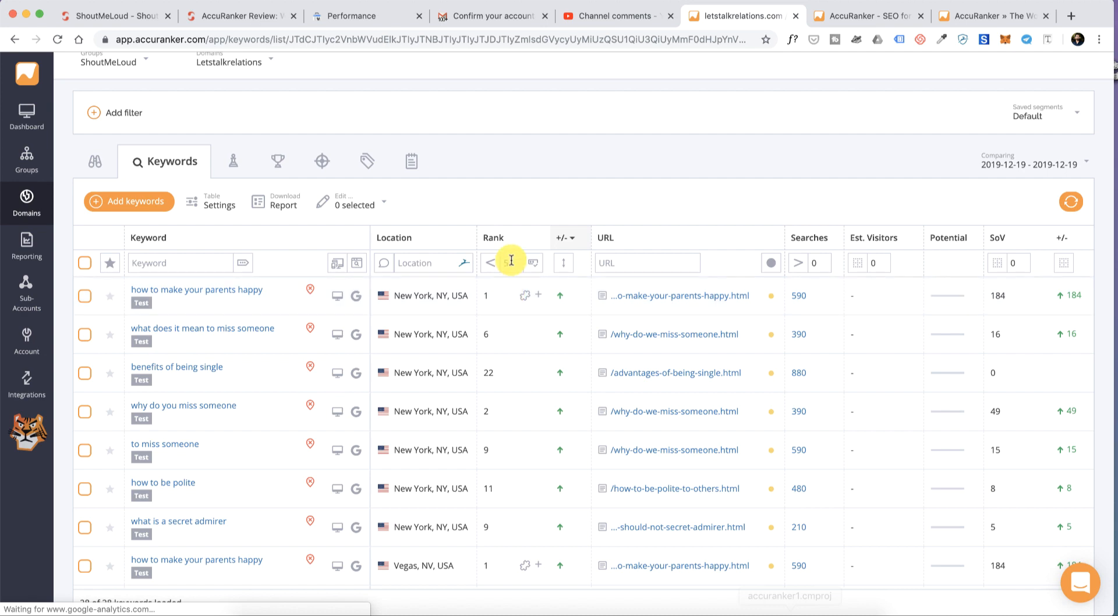
click(513, 268)
text(5)
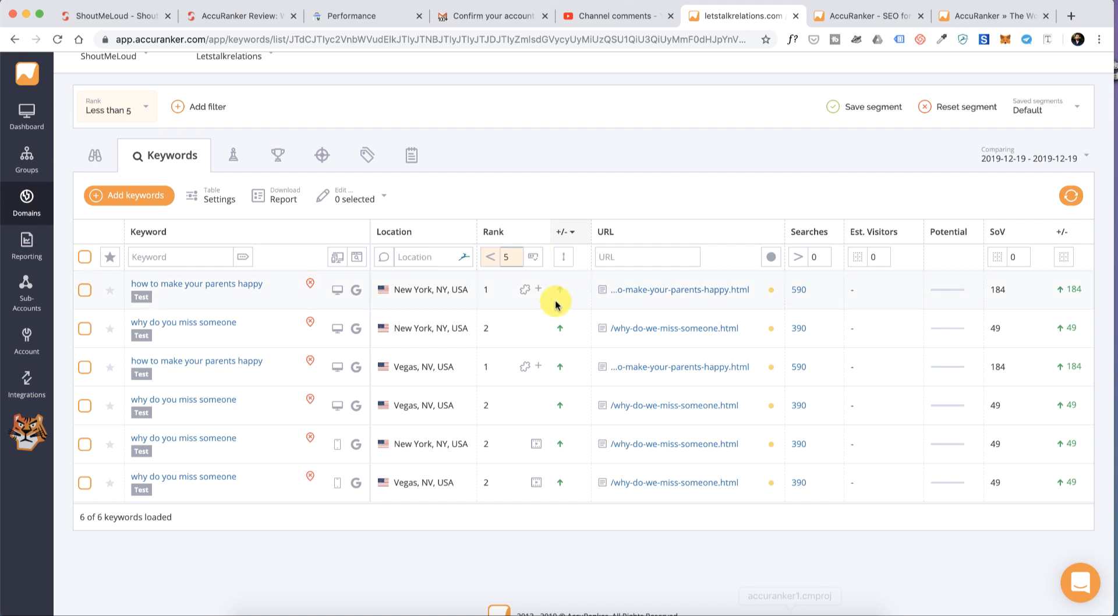
Refresh the ranking data of the first New York keyword, "how to make your parents happy"
scroll(554, 299, right, 2)
scroll(555, 300, right, 10)
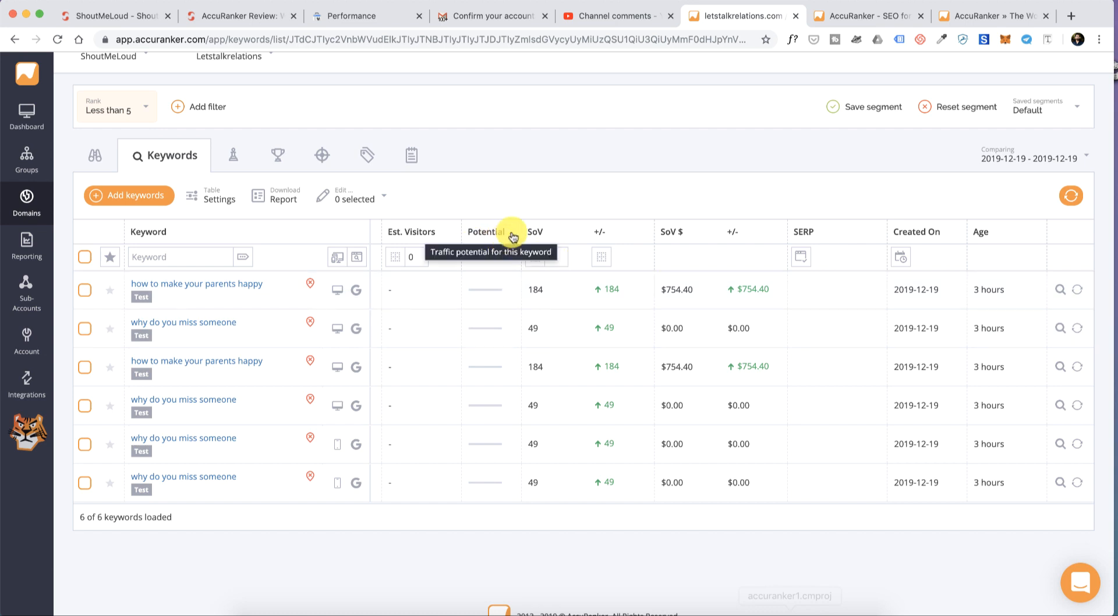
click(1078, 290)
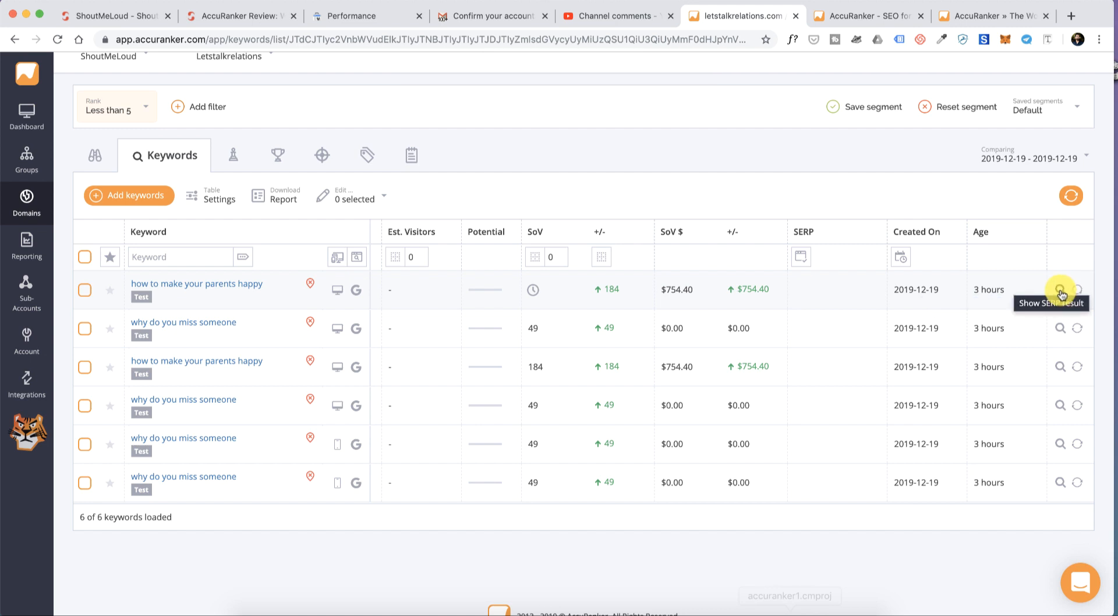
Open the SERP results of the first two keywords, read through those for "why do you miss someone" and return to the keywords table
click(1060, 293)
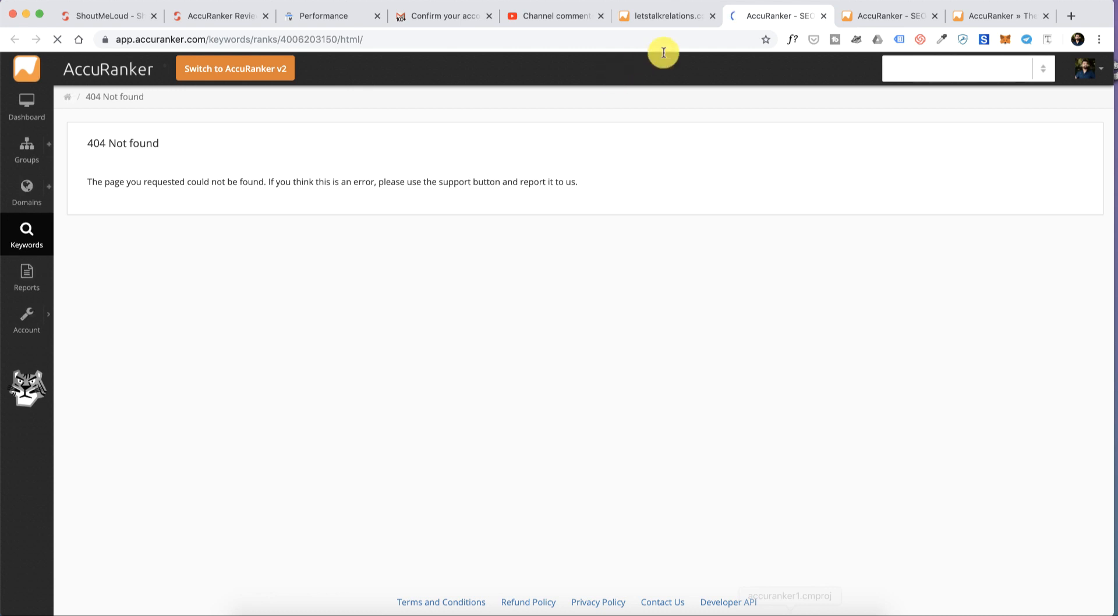
click(681, 18)
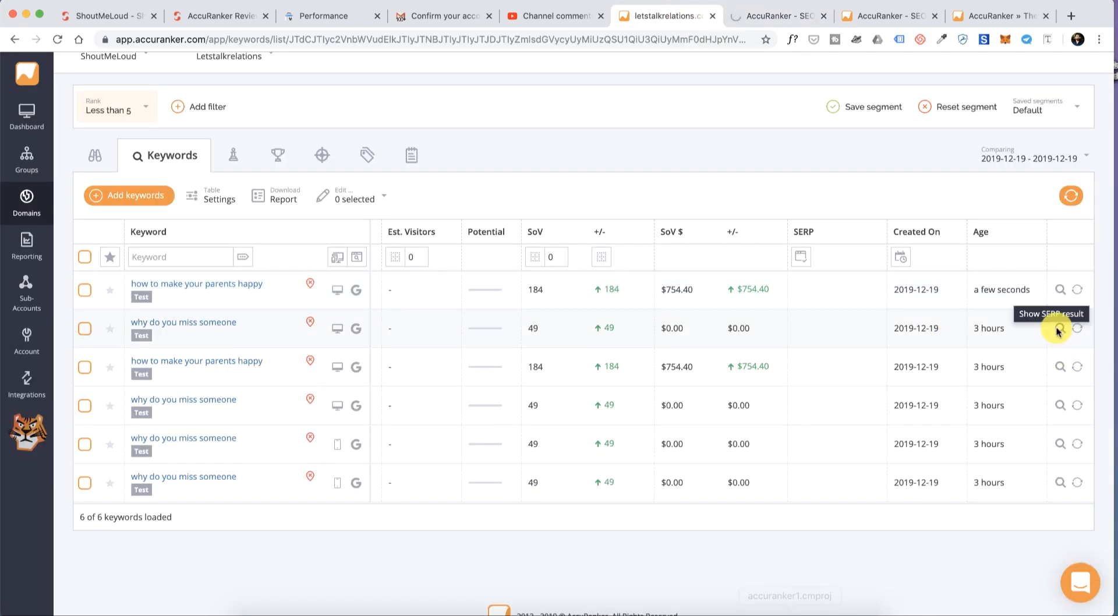
click(1060, 327)
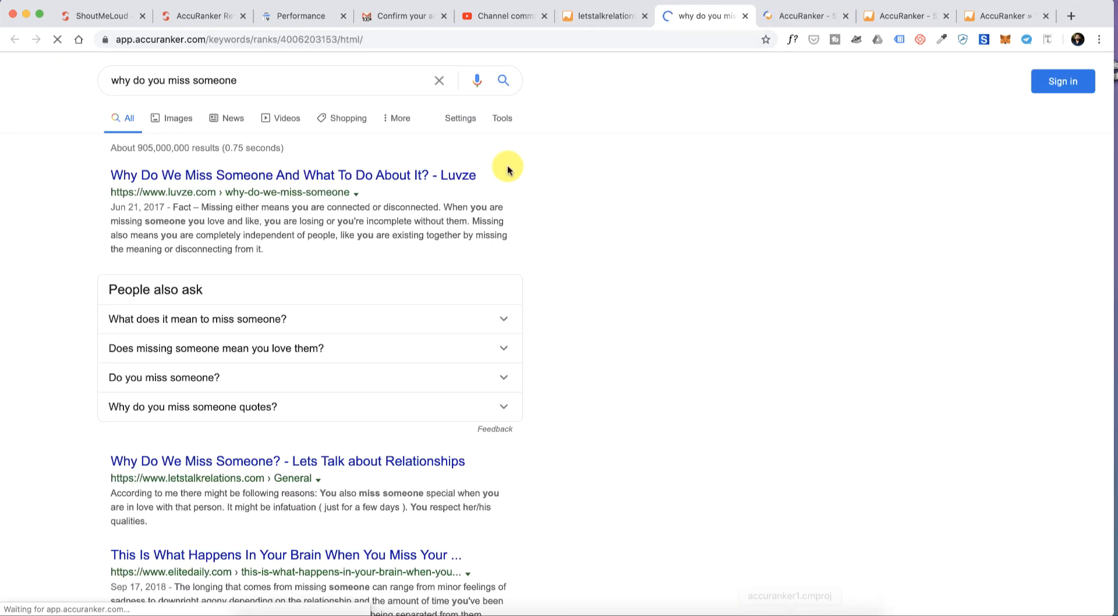
scroll(298, 232, down, 7)
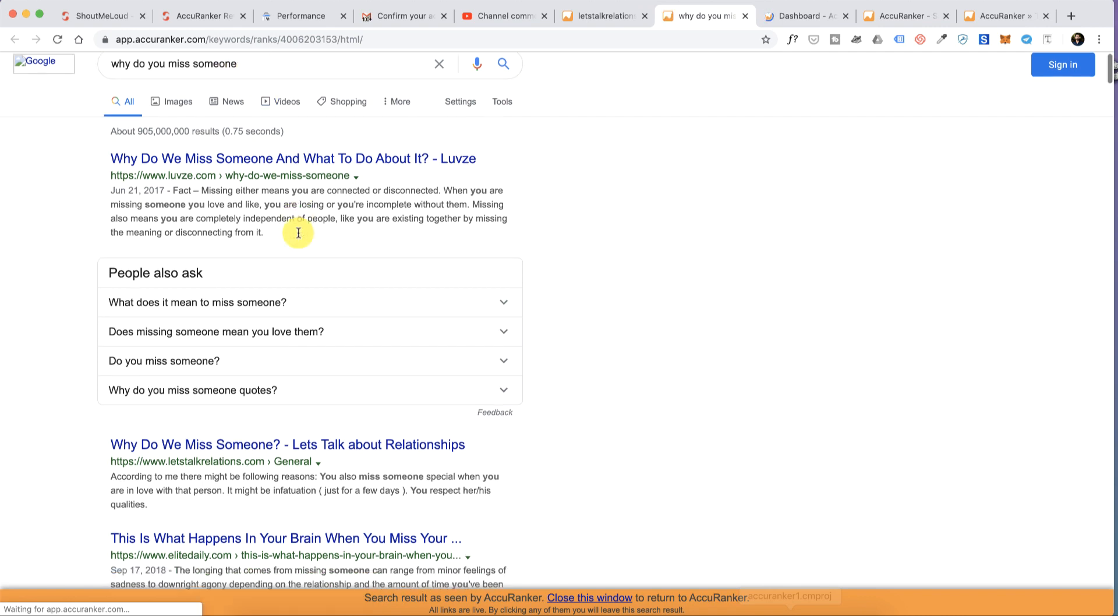
scroll(298, 232, up, 7)
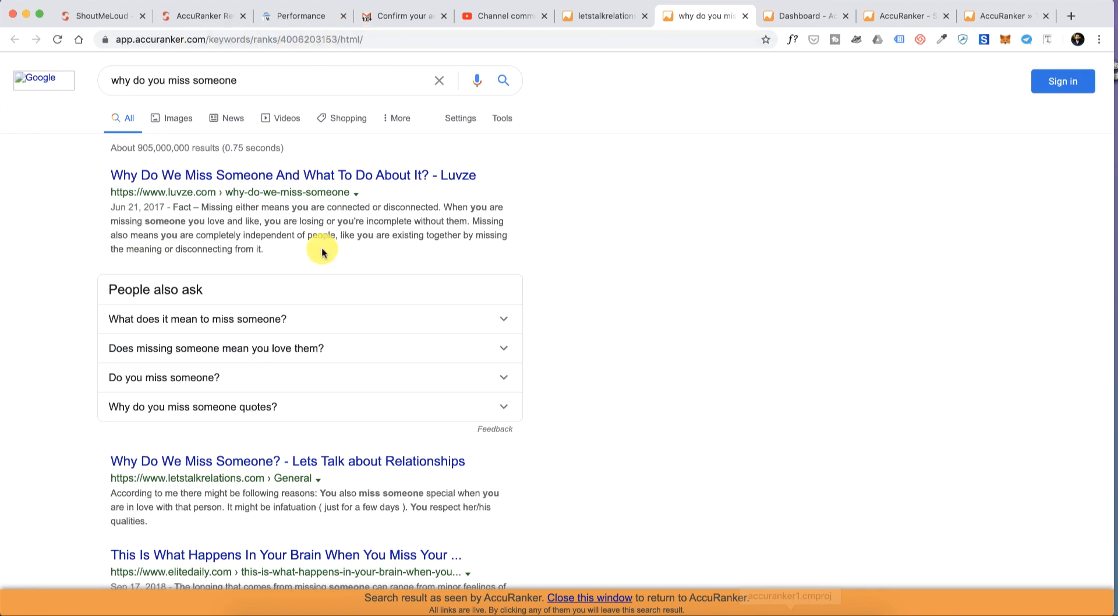
scroll(337, 264, down, 5)
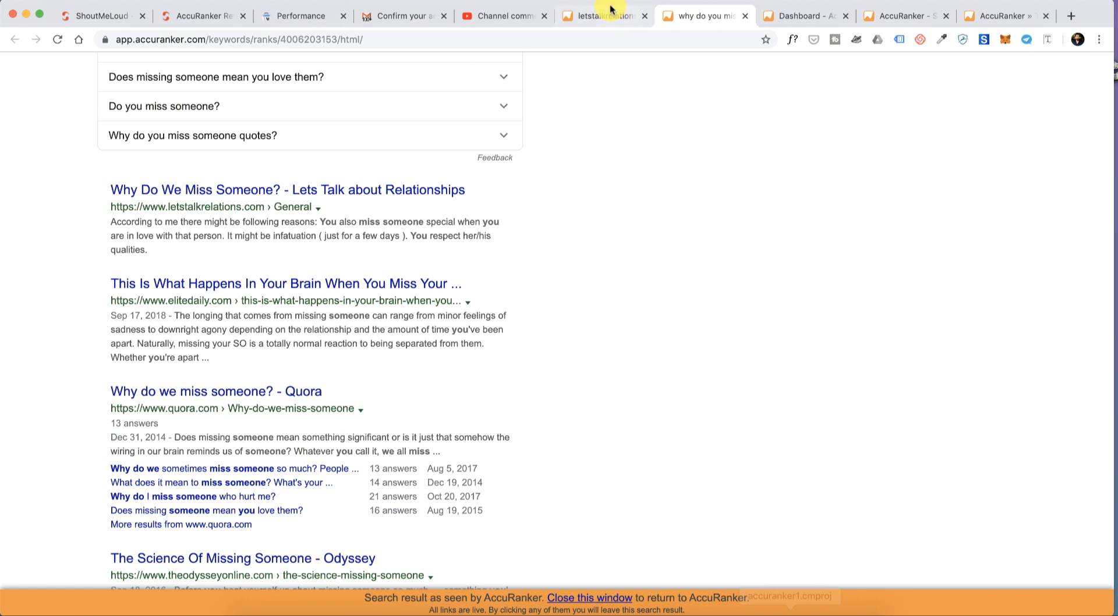
click(612, 16)
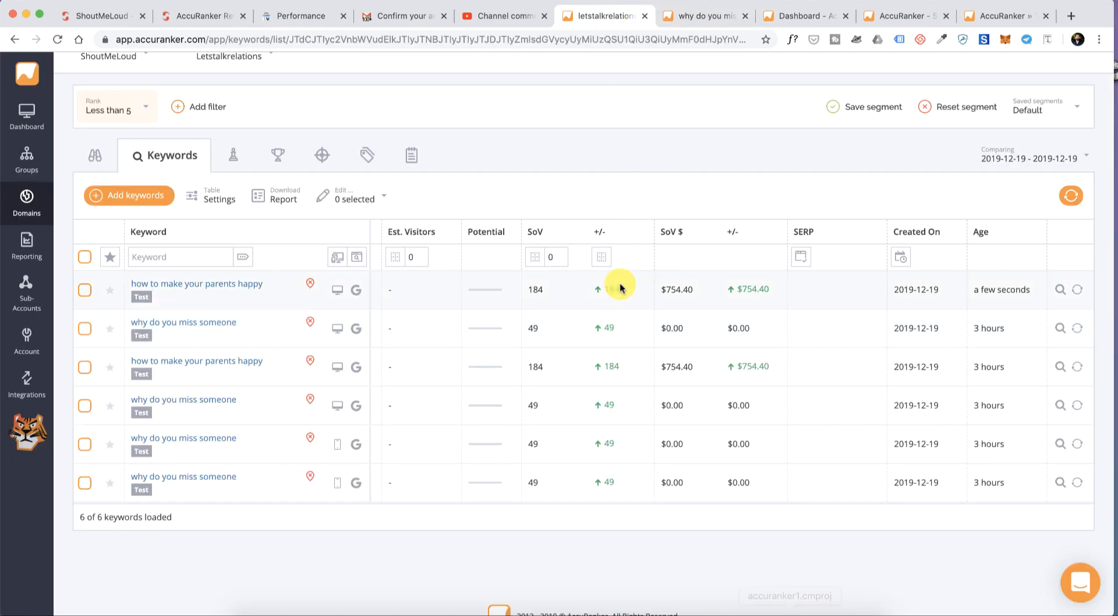
Check the available comparison dates without changing them, and look through the domain's Competitors and Notes pages
scroll(542, 287, up, 1)
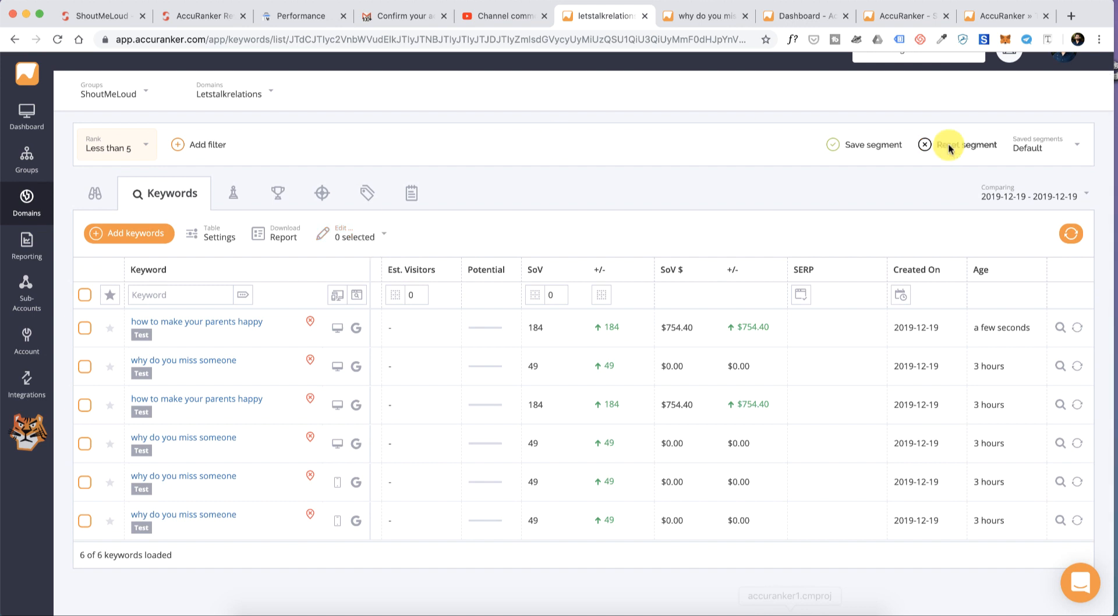
click(1051, 201)
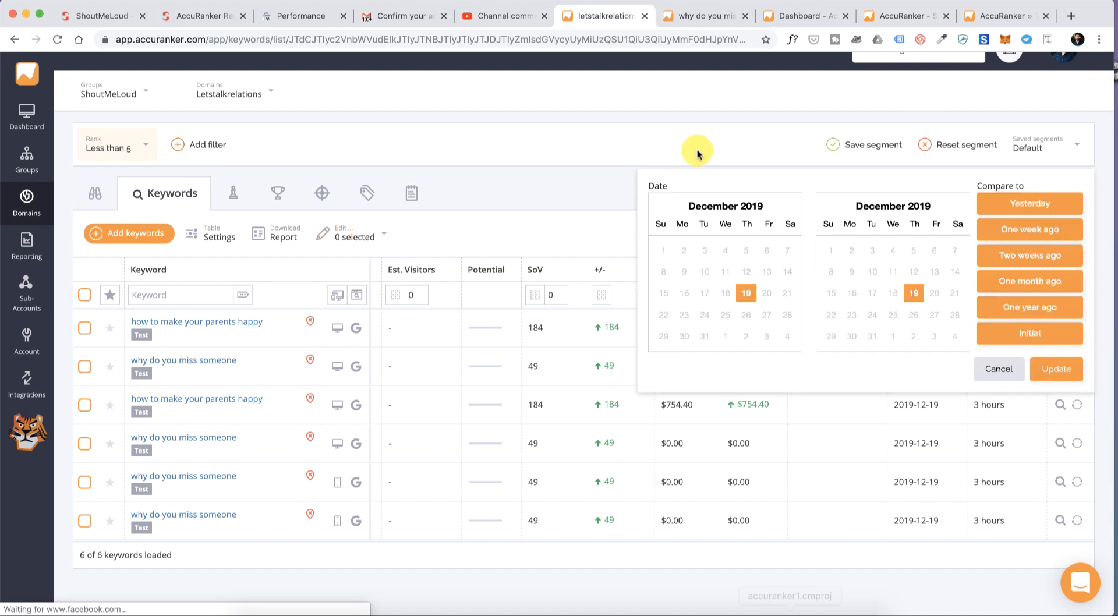
click(697, 152)
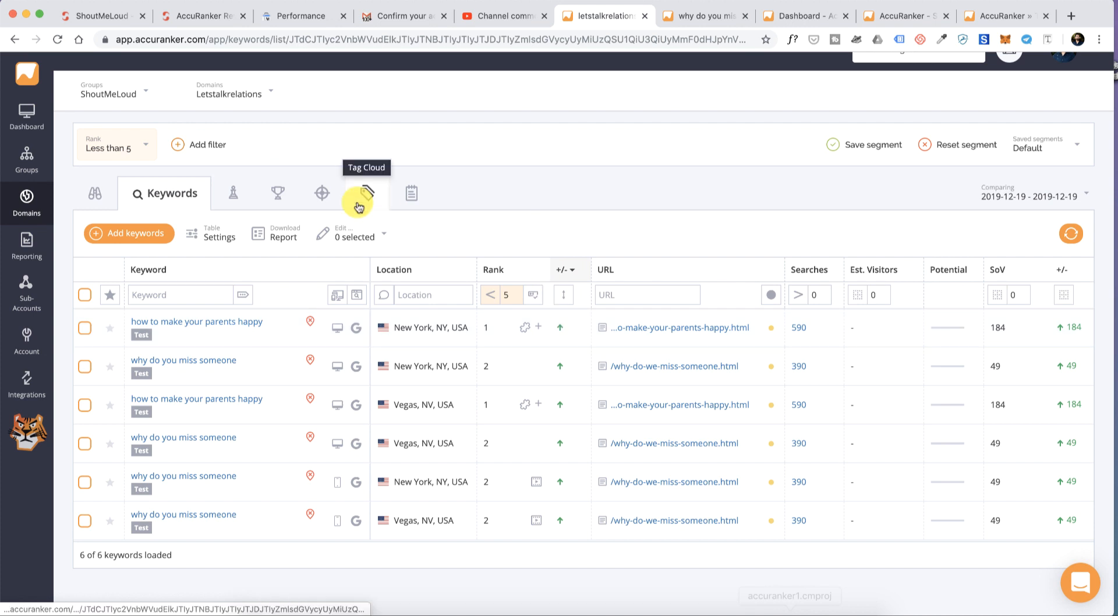
click(239, 193)
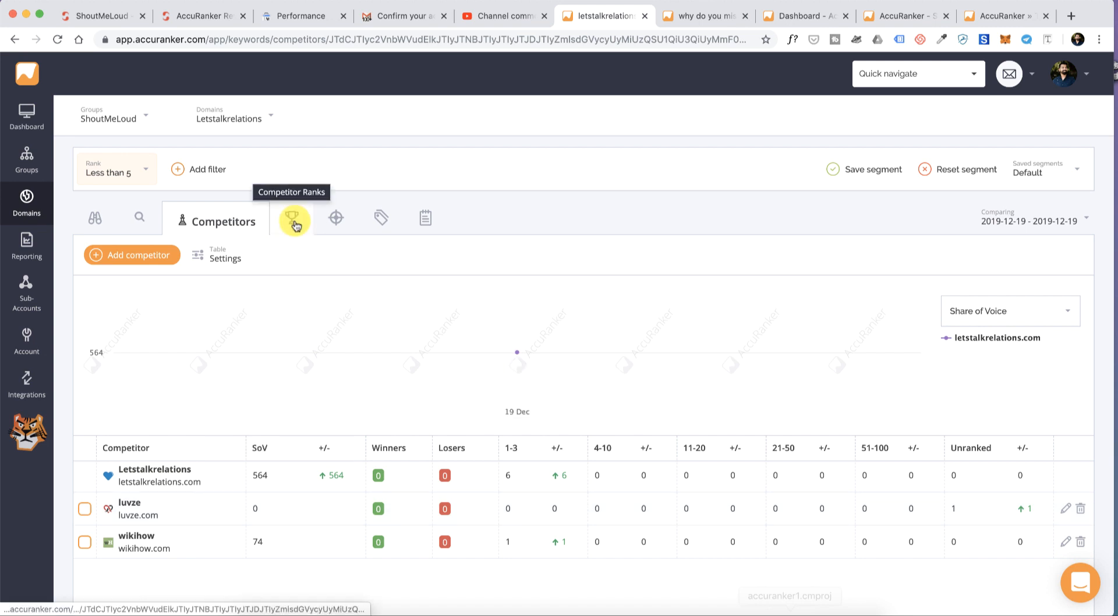
click(338, 220)
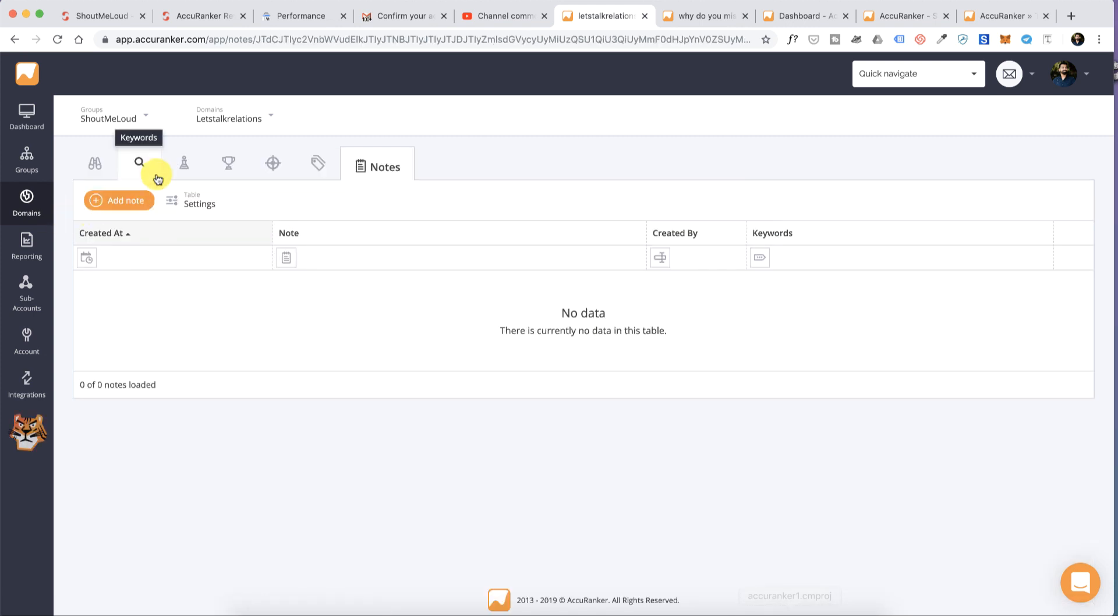
Return to the keywords table, view the ranks history of the first "how to make your parents happy" entry and close it
click(152, 166)
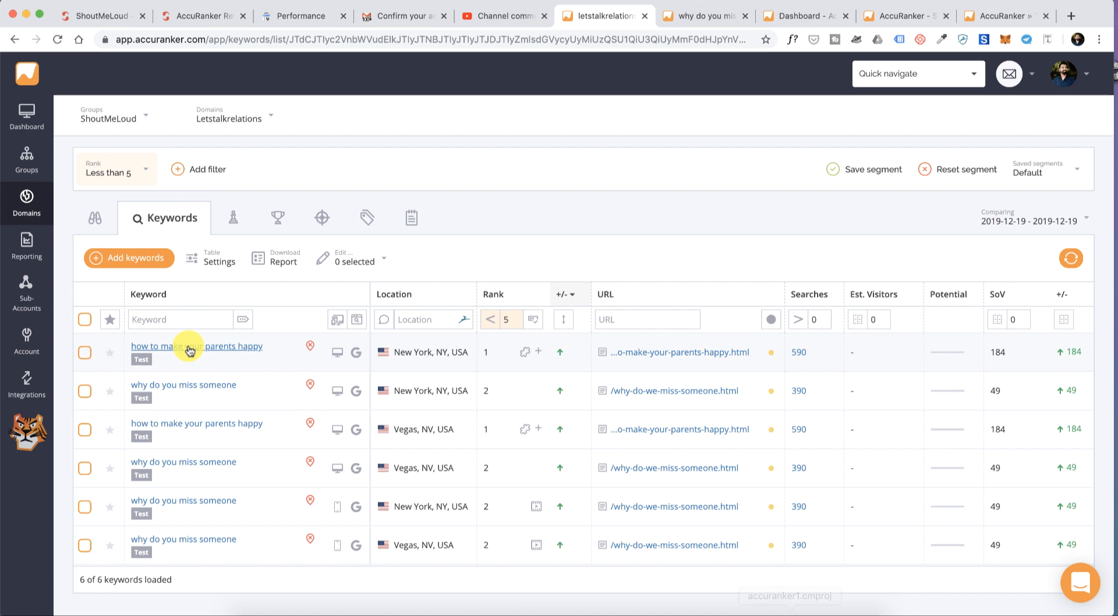
click(189, 348)
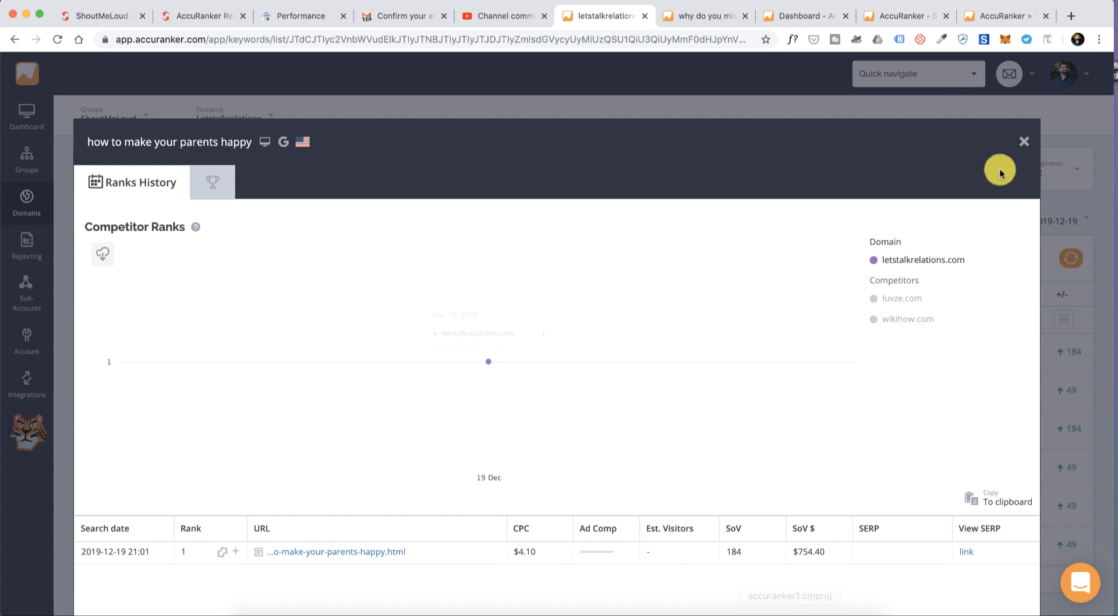
click(1022, 144)
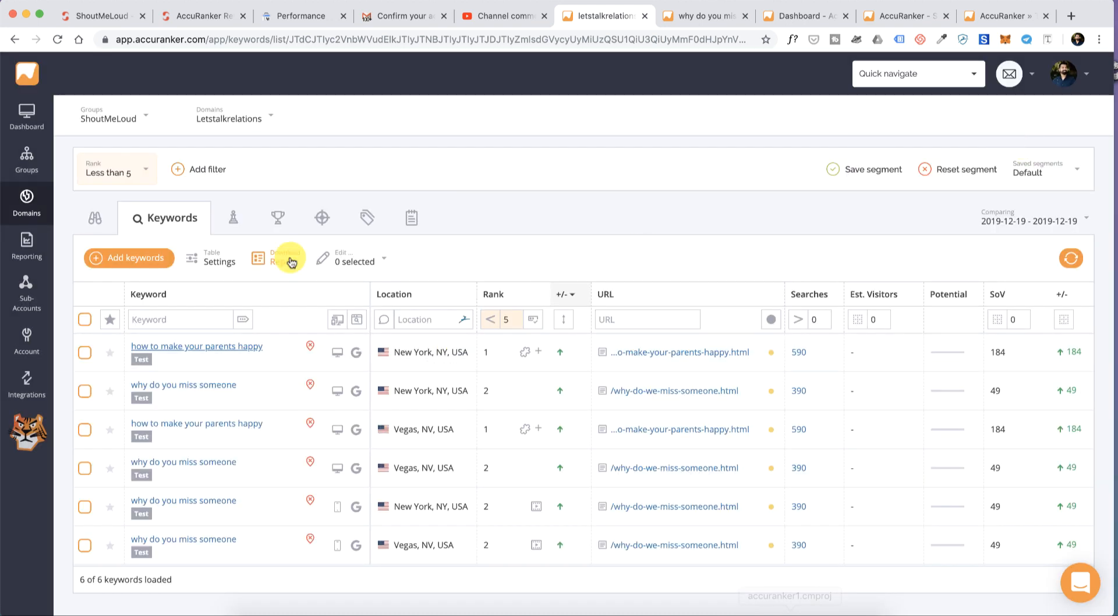